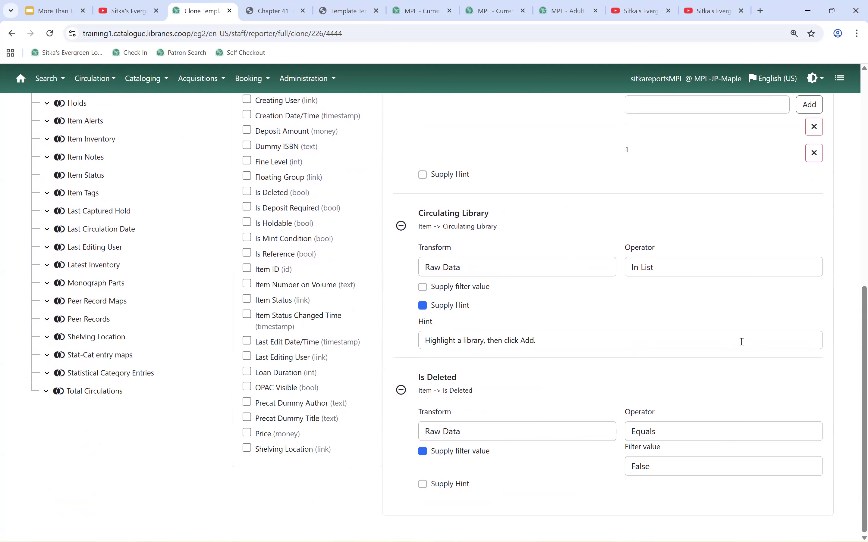
Step: Review the cloned template's filters and display fields, including the source path of the Shelving Location field
scroll(855, 360, "up", 5)
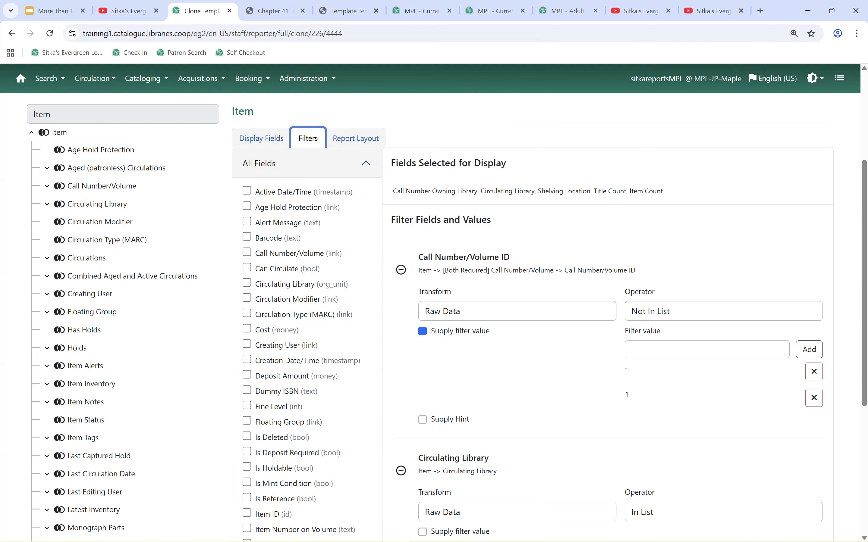
left_click(262, 141)
scroll(567, 328, "down", 4)
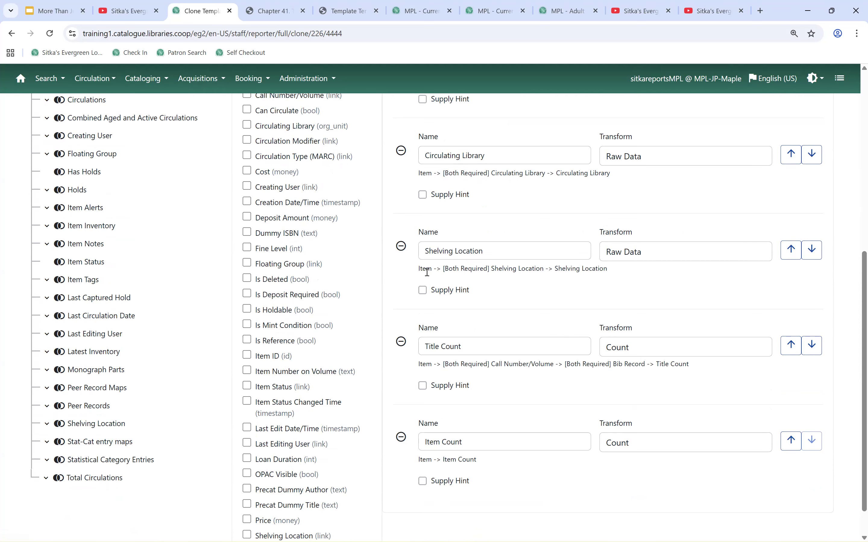
left_click_drag(419, 271, 617, 272)
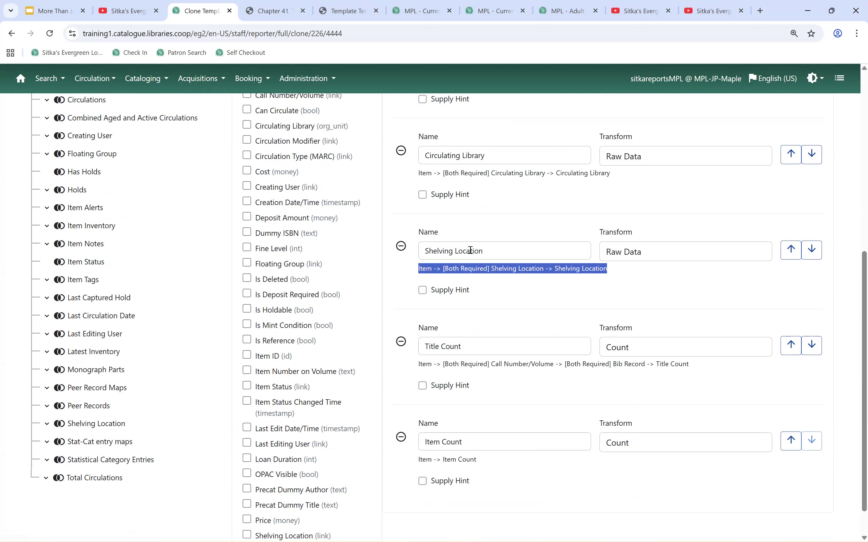
left_click(508, 294)
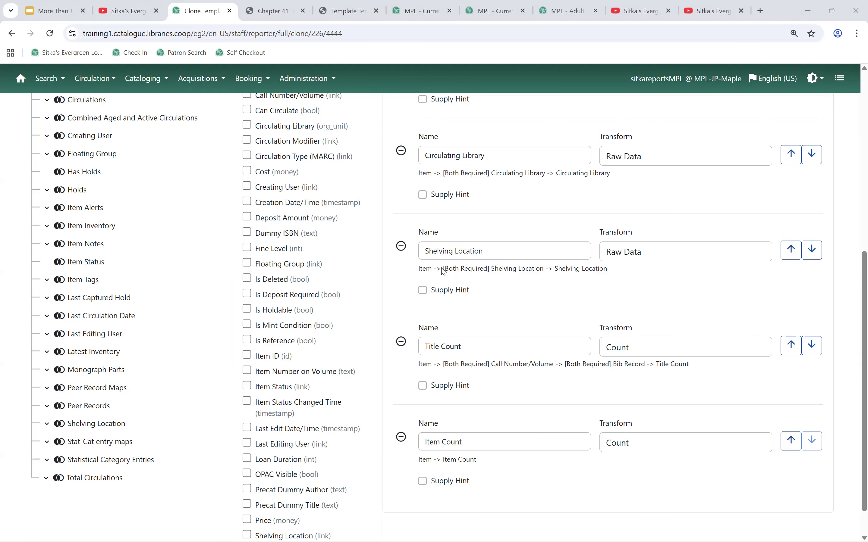
scroll(482, 271, "up", 8)
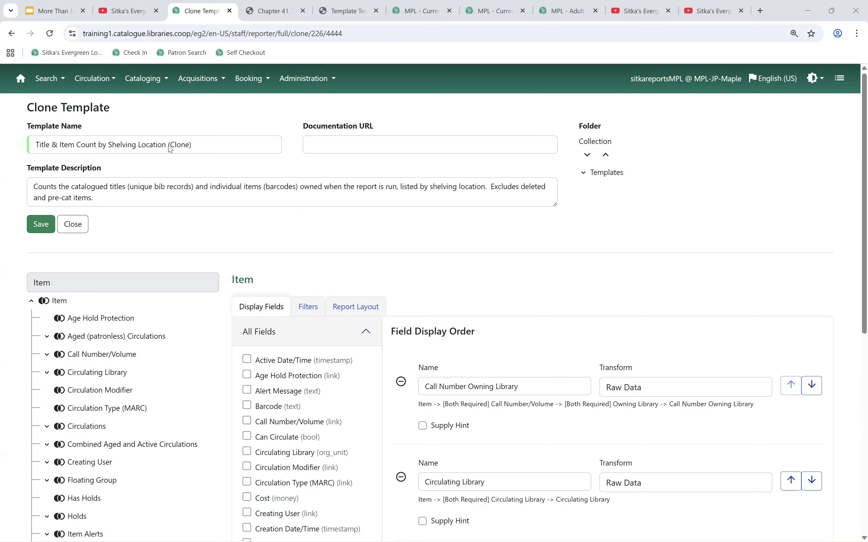
Step: Rename the cloned template as "Title & Item Count by Shelving Location and Item Status"
double_click(236, 149)
key("BackSpace")
type("an")
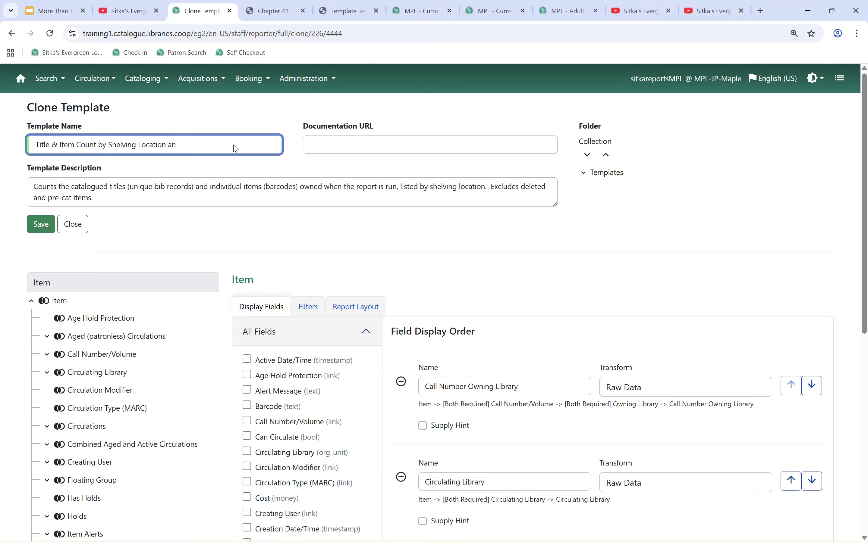
type("d Item Status")
Step: Add "and item status" after "listed by shelving location" in the template description
left_click(484, 187)
type("and item status")
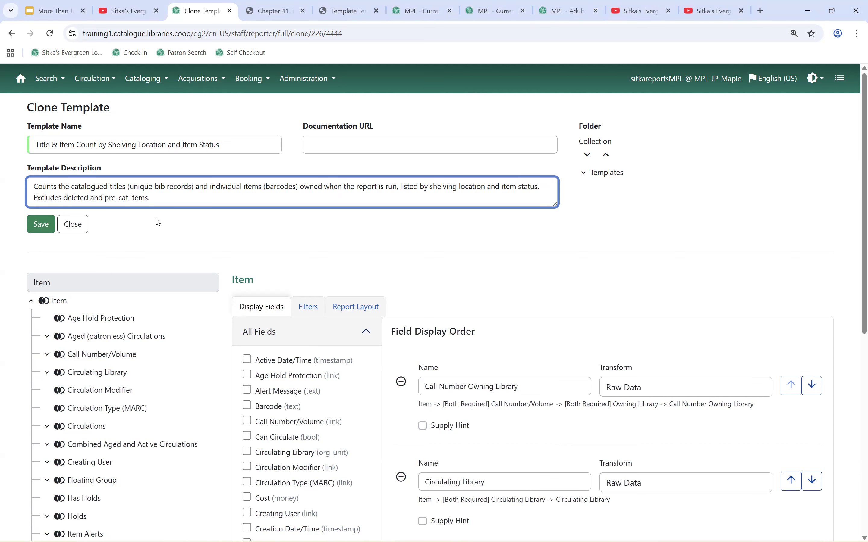
type(".")
left_click(377, 150)
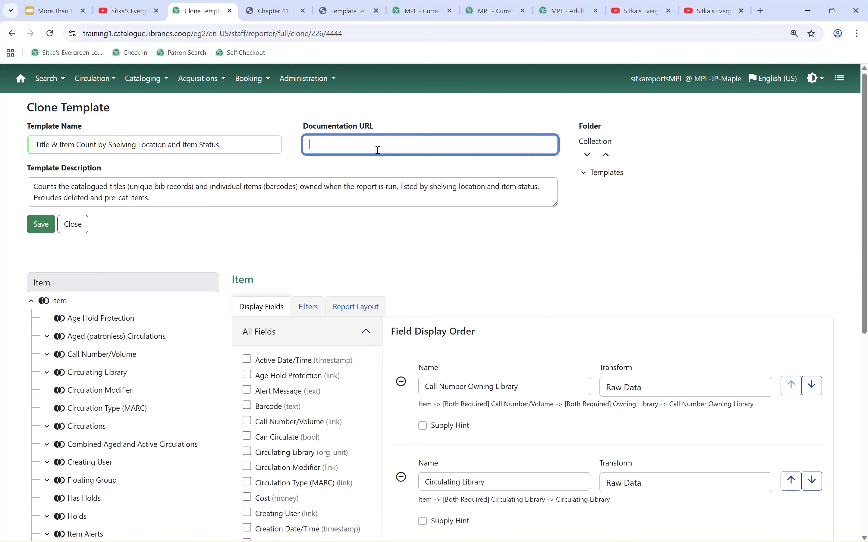
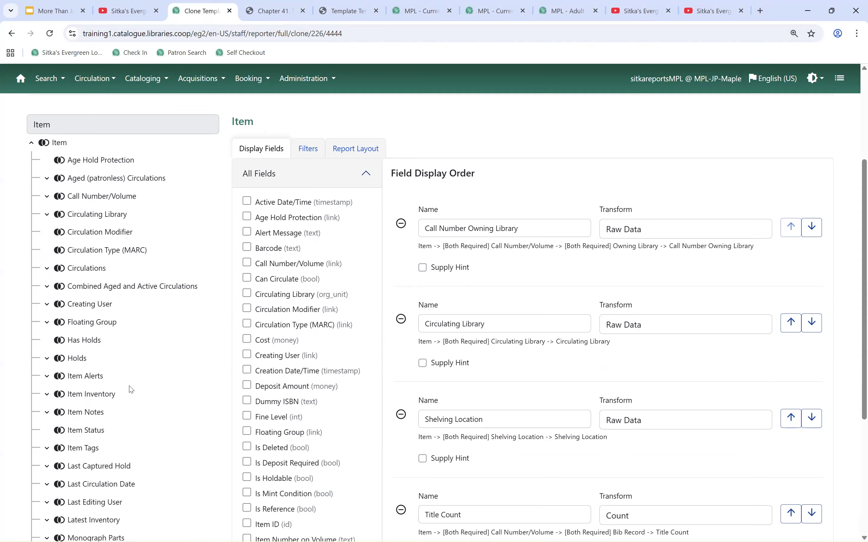
Step: Set the Item Status source to an inner join and add its Name field to the display fields
scroll(108, 358, "down", 1)
scroll(99, 252, "up", 1)
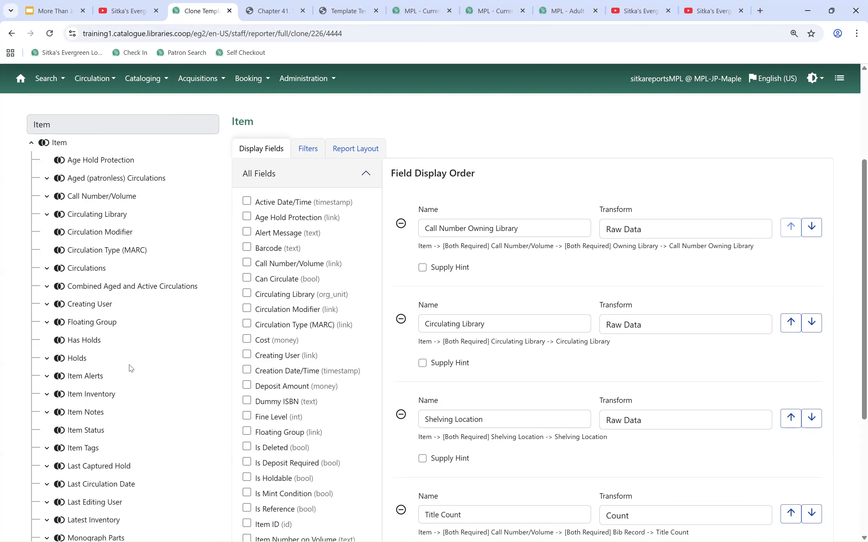
left_click(59, 431)
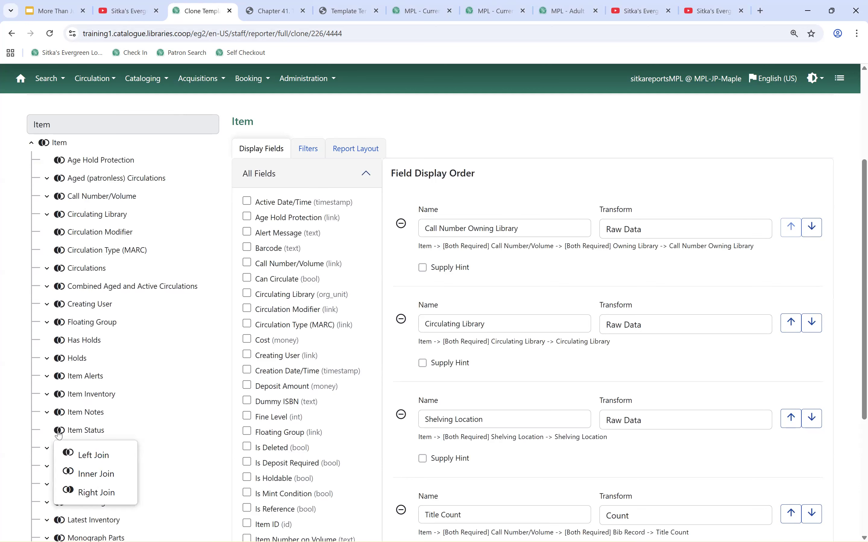
left_click(96, 474)
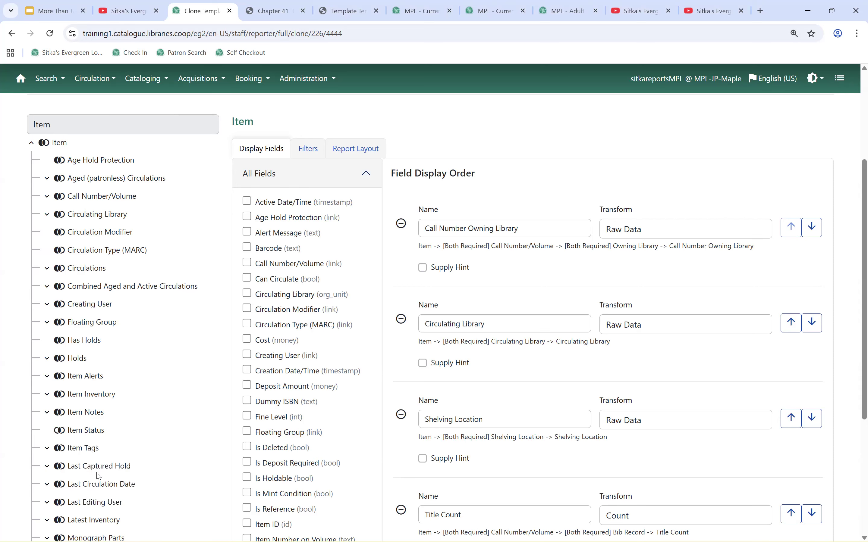
left_click(89, 434)
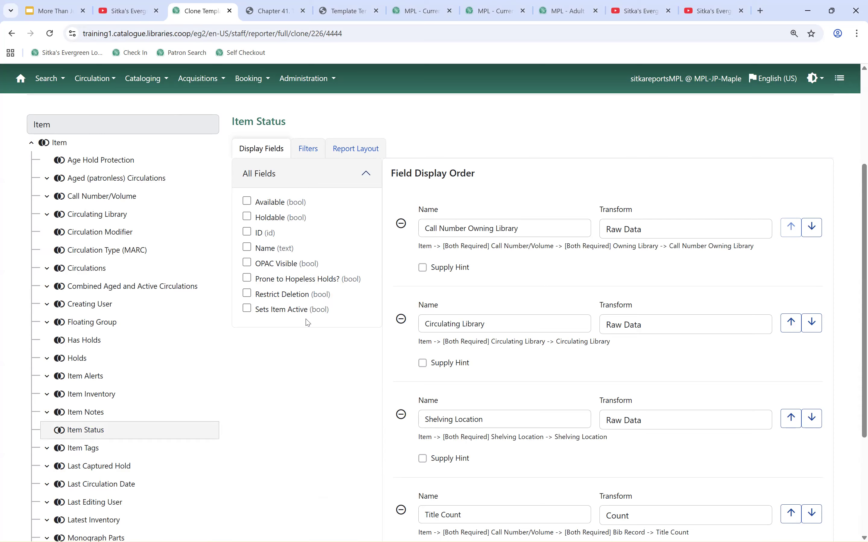
left_click(247, 249)
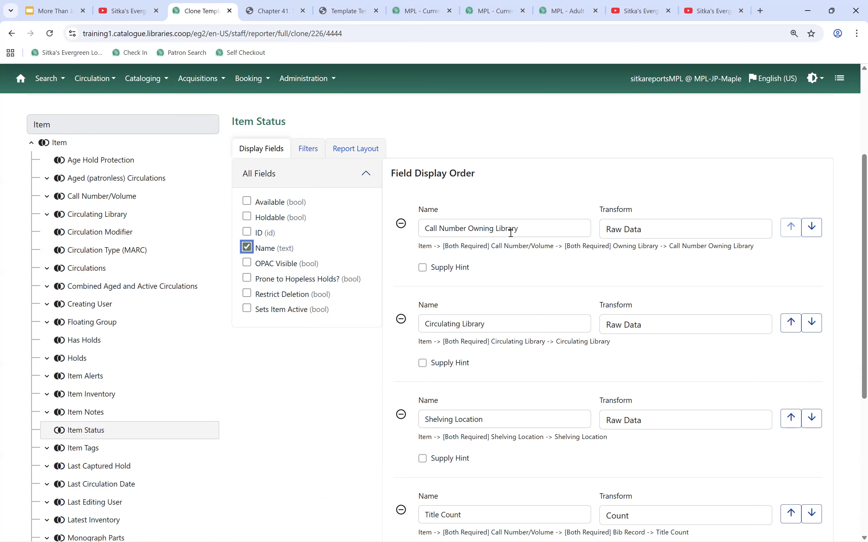
Step: Rename the added Name display field to "Item Status" and move it between Shelving Location and Title Count
scroll(601, 318, "down", 5)
scroll(601, 318, "down", 2)
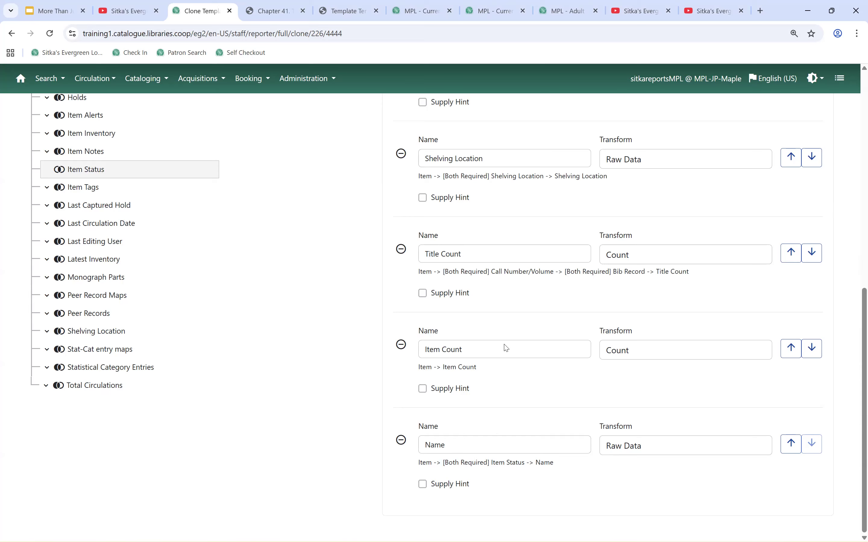
scroll(511, 337, "up", 8)
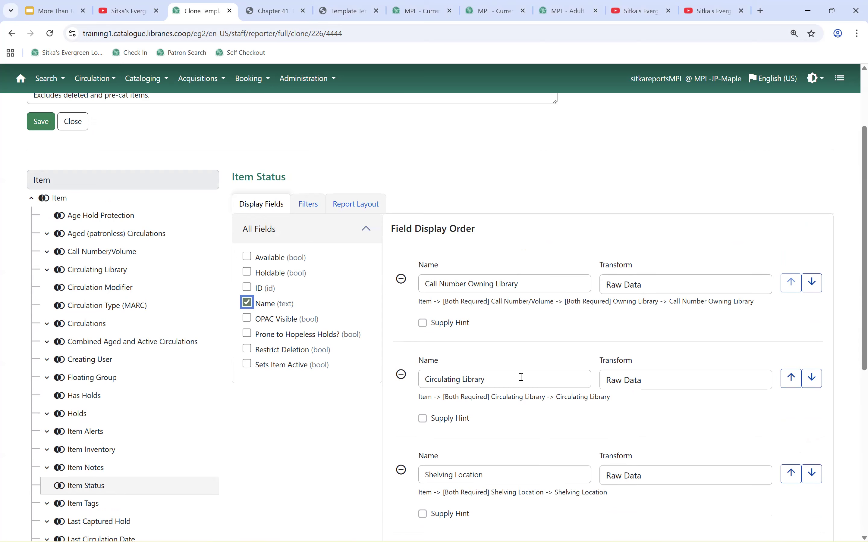
scroll(520, 376, "down", 8)
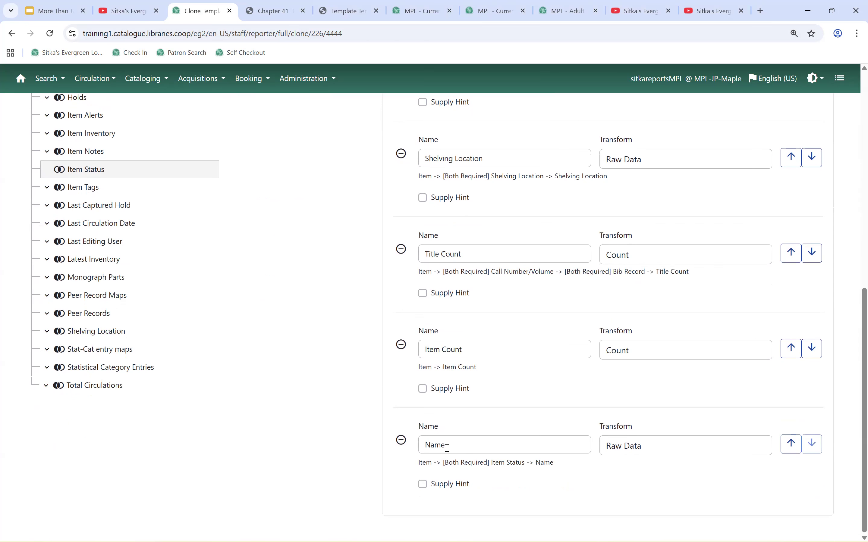
left_click_drag(444, 447, 414, 451)
type("Item Status")
left_click(791, 350)
scroll(767, 368, "up", 3)
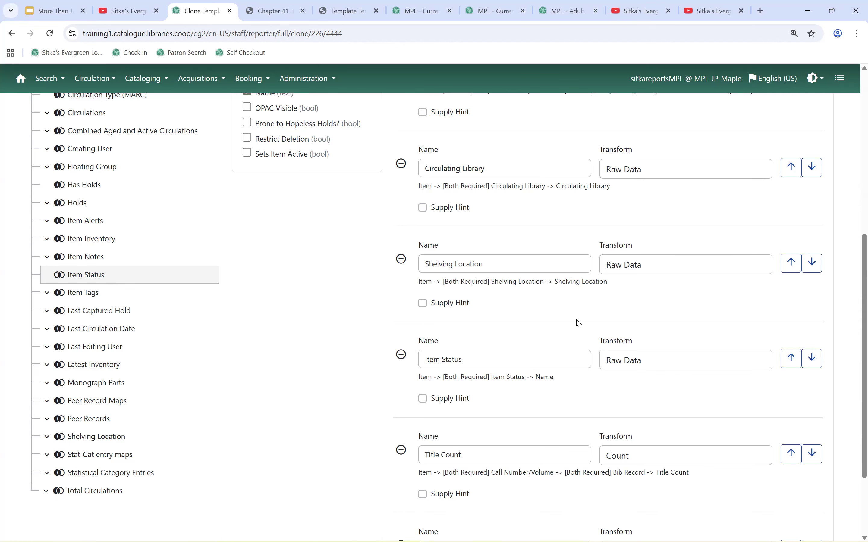
scroll(578, 322, "down", 3)
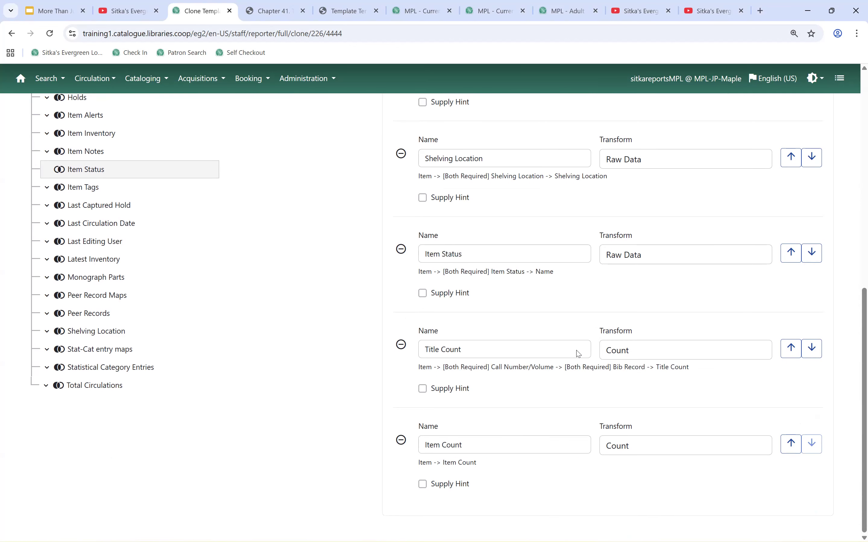
scroll(577, 352, "up", 10)
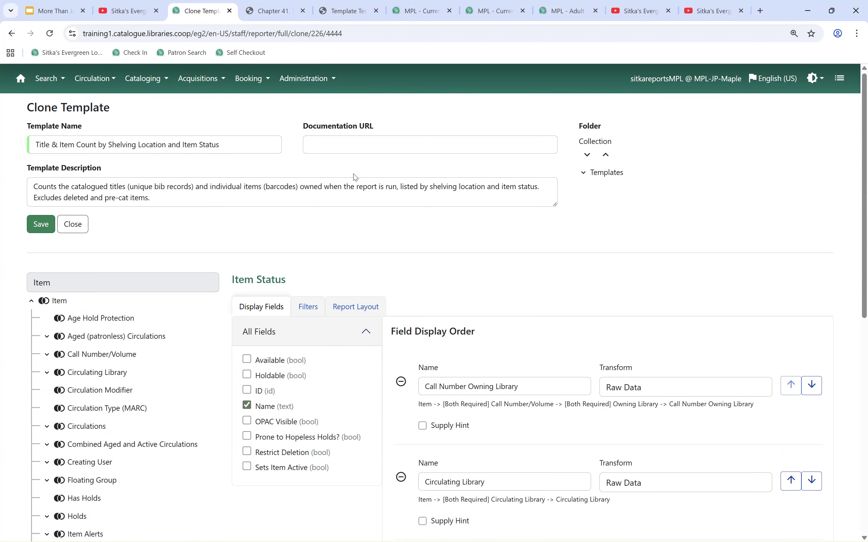
Step: Move the Item Status display field above Shelving Location and compare the two sample MPL Current Collection report outputs
left_click(416, 12)
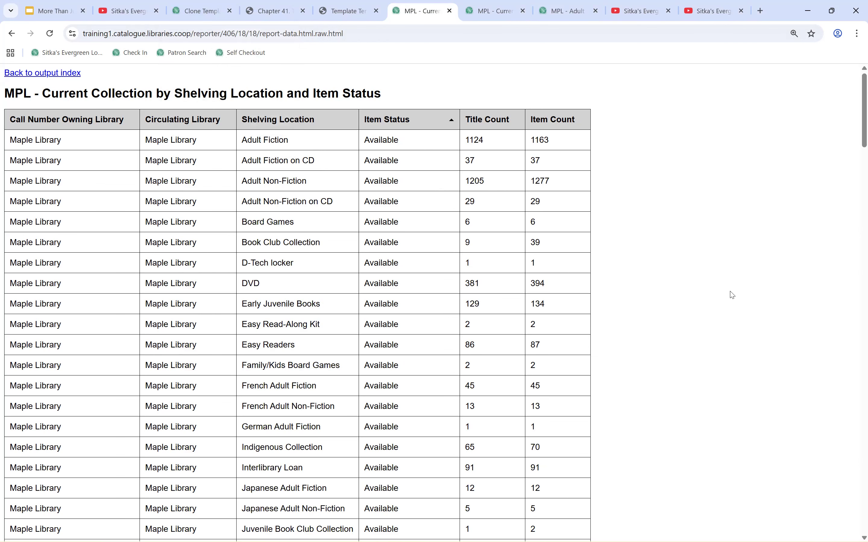
left_click(205, 17)
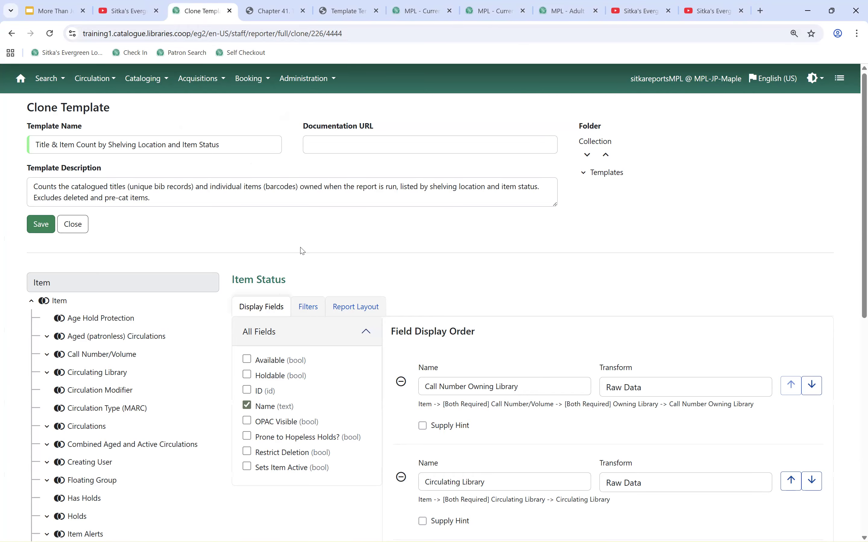
scroll(677, 277, "down", 8)
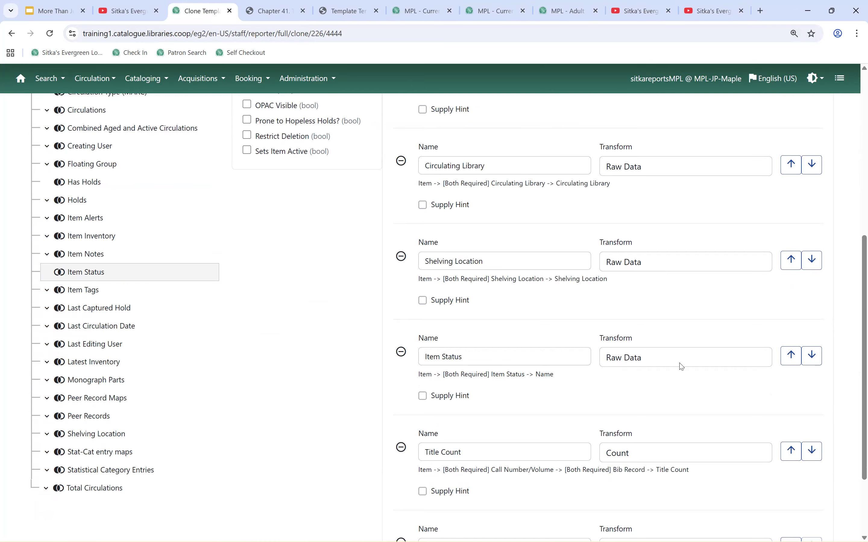
left_click(790, 359)
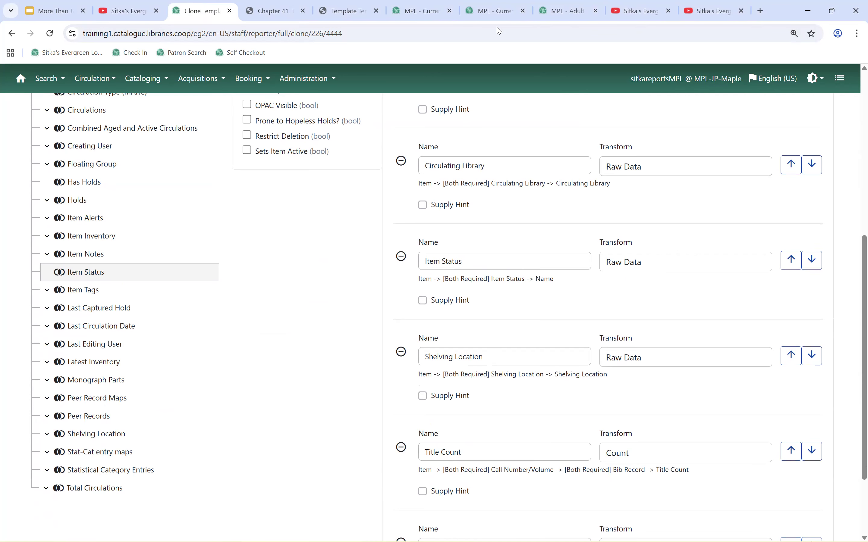
left_click(495, 11)
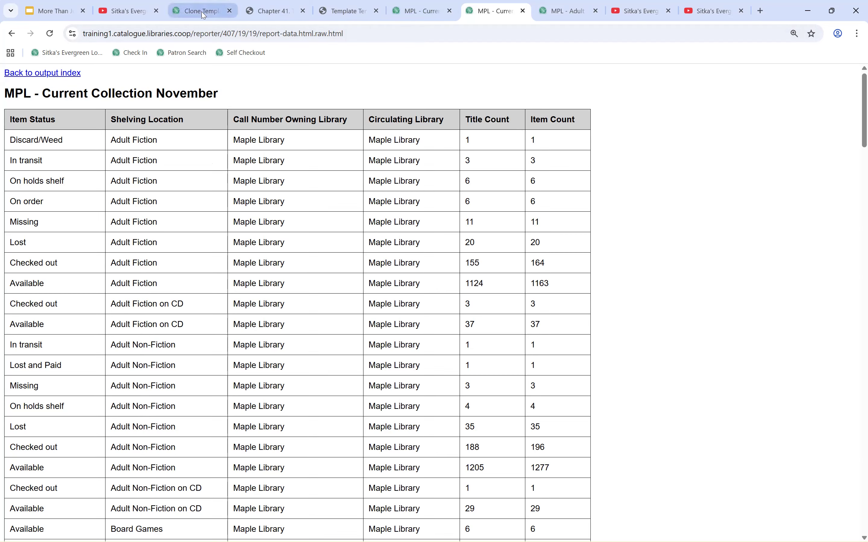
left_click(181, 17)
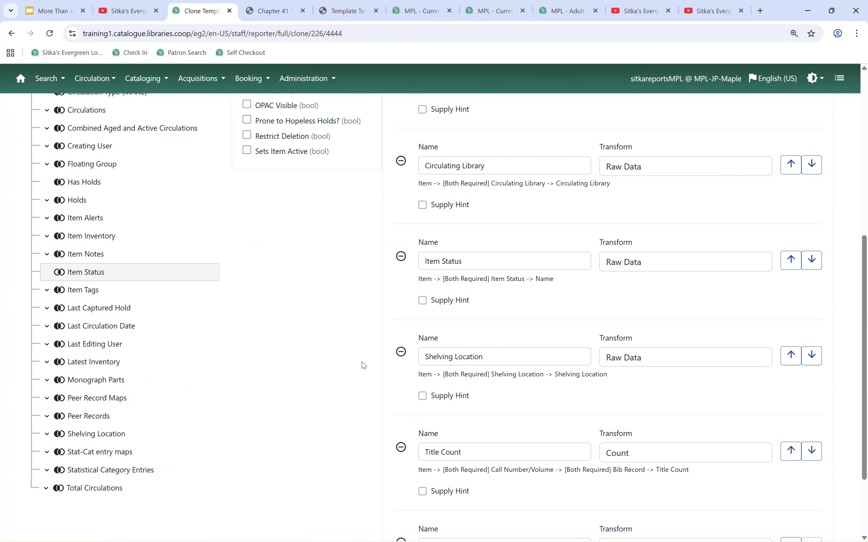
Step: Save the template under the name "Title & Item Count by Shelving Location and Item Status 1"
scroll(364, 365, "up", 8)
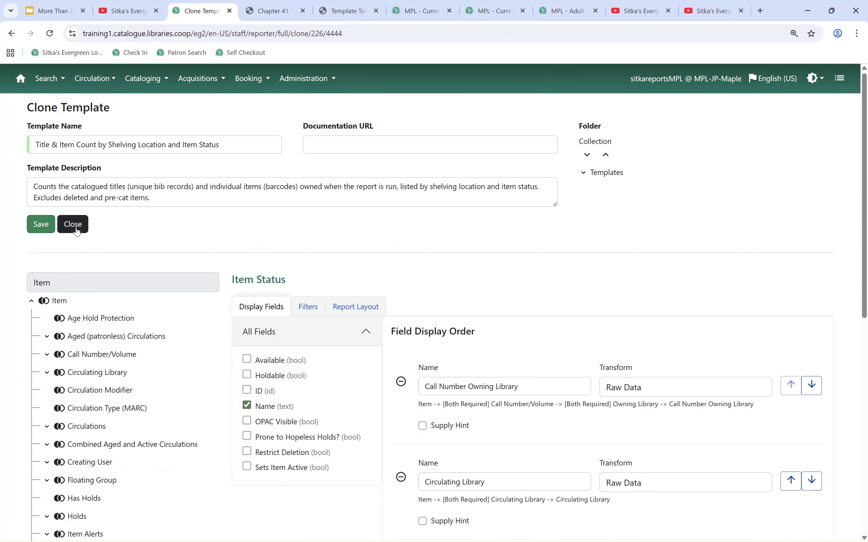
left_click(36, 228)
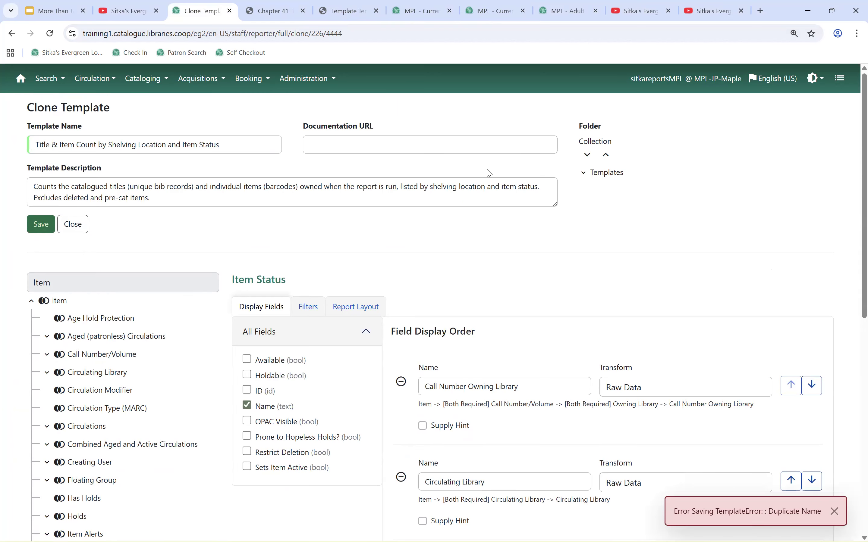
left_click(252, 143)
type("1")
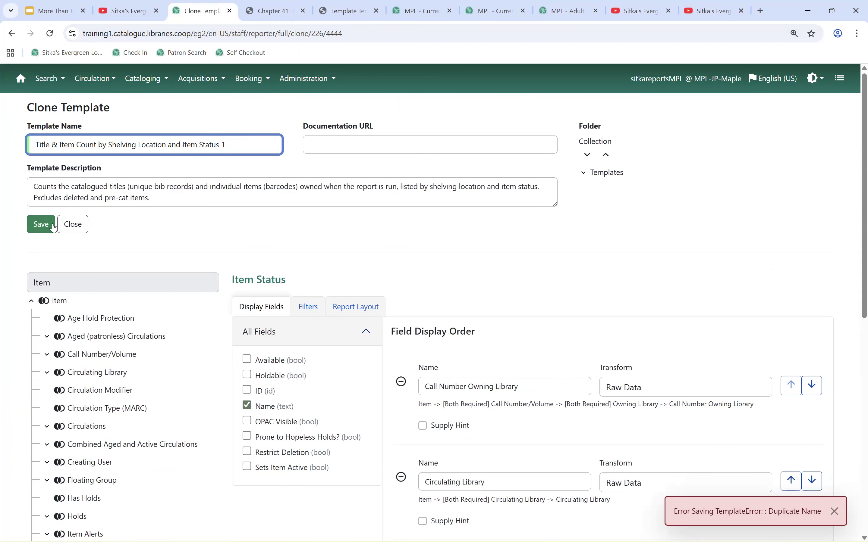
left_click(41, 224)
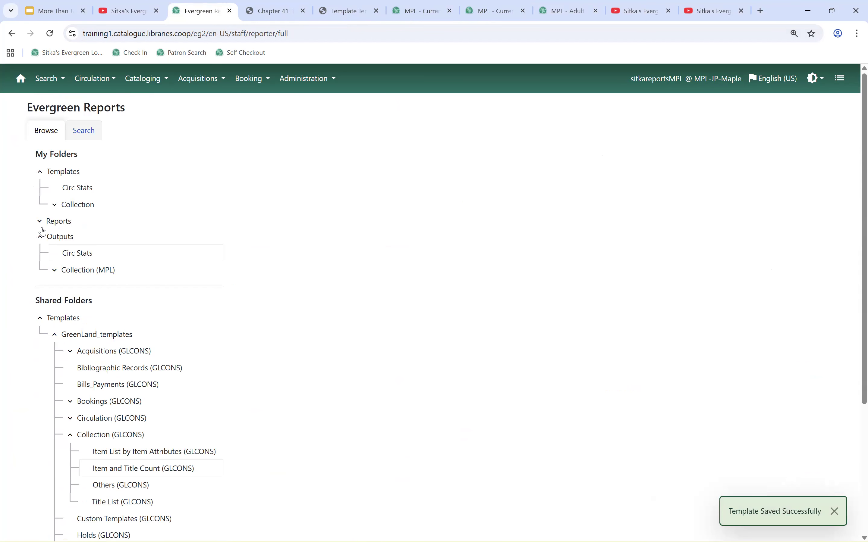
Step: View the MPL Current Collection by Shelving Location and Item Status output, sorted by Shelving Location
scroll(236, 364, "down", 2)
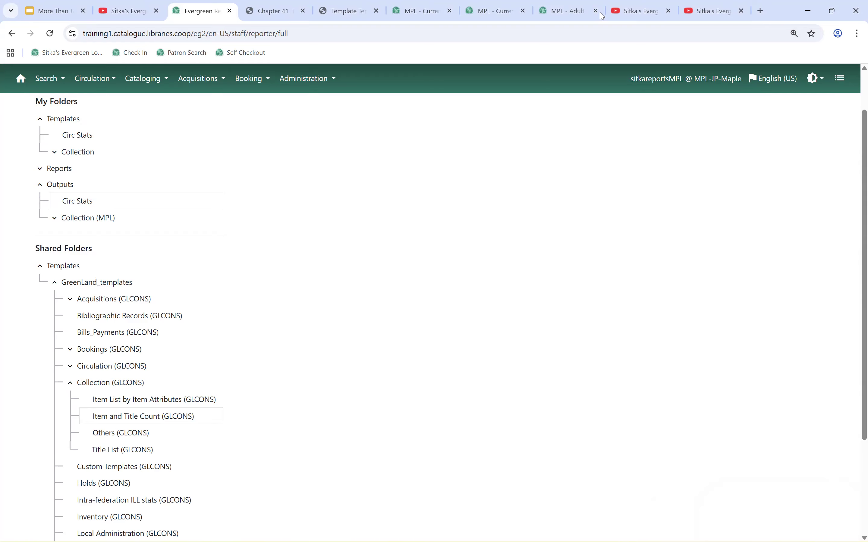
left_click(429, 17)
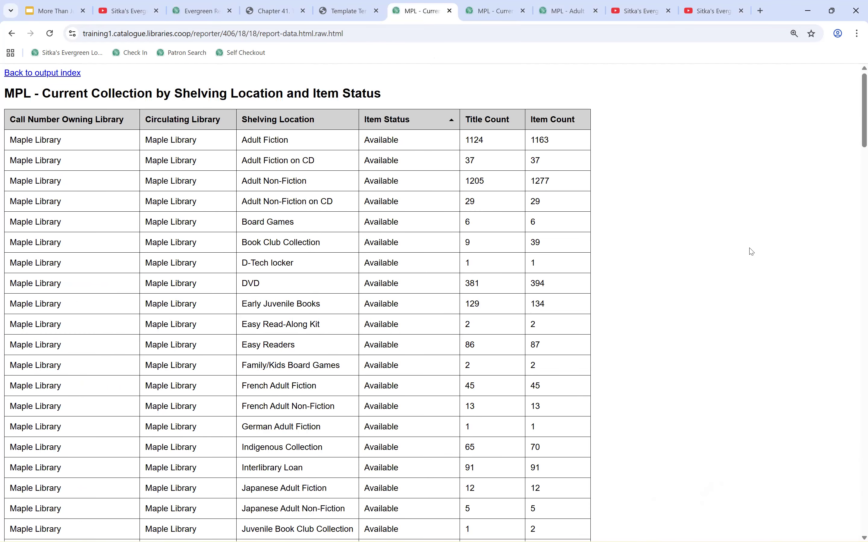
left_click(290, 121)
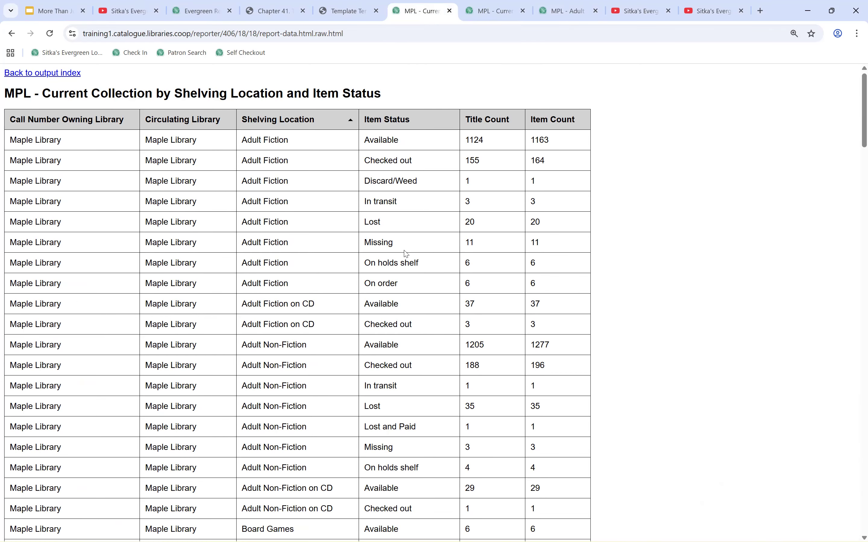
Step: Return to Evergreen Reports and open the shared Item List by Item Attributes (GLCONS) template folder
left_click(198, 11)
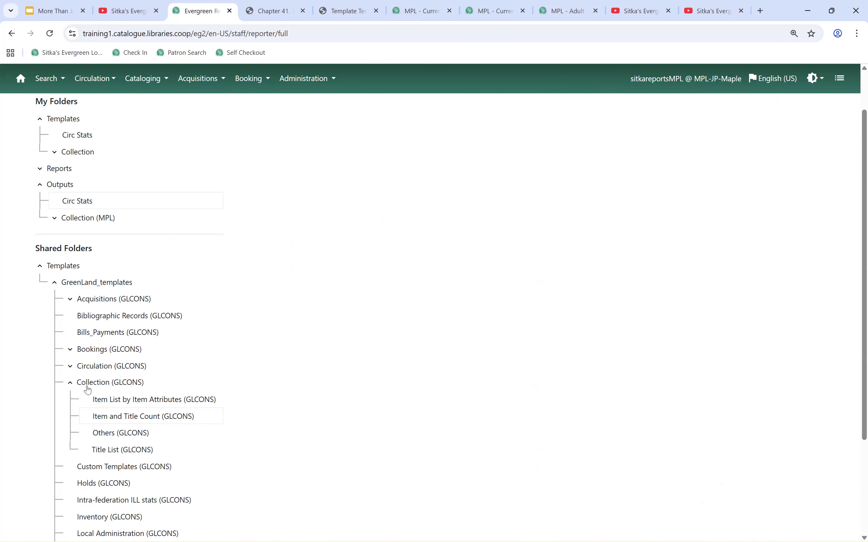
left_click(118, 405)
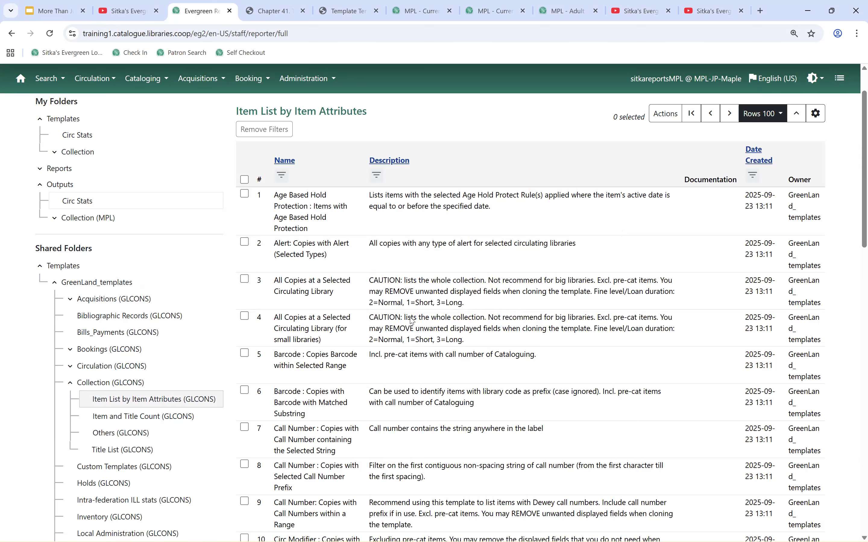
Step: Clone the shared template "Shelving Location: Items with Selected Shelving Location"
scroll(466, 356, "down", 1)
scroll(465, 356, "down", 12)
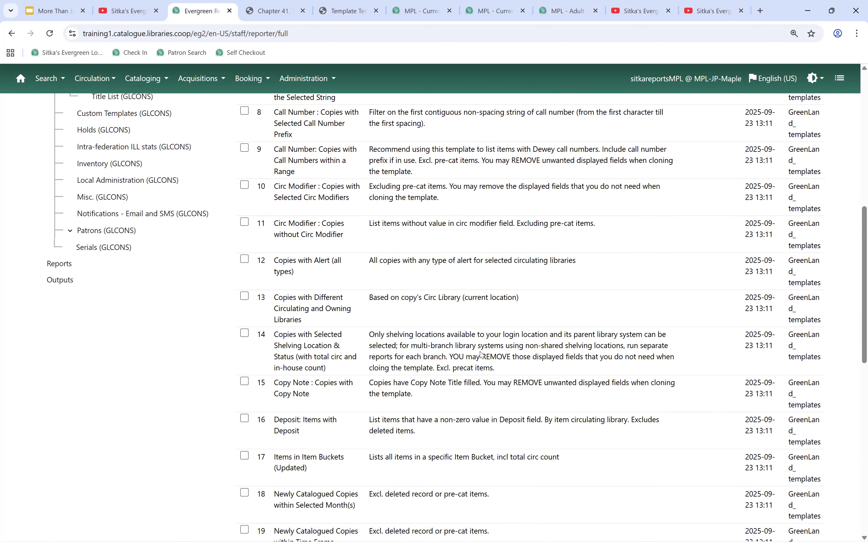
scroll(483, 351, "down", 6)
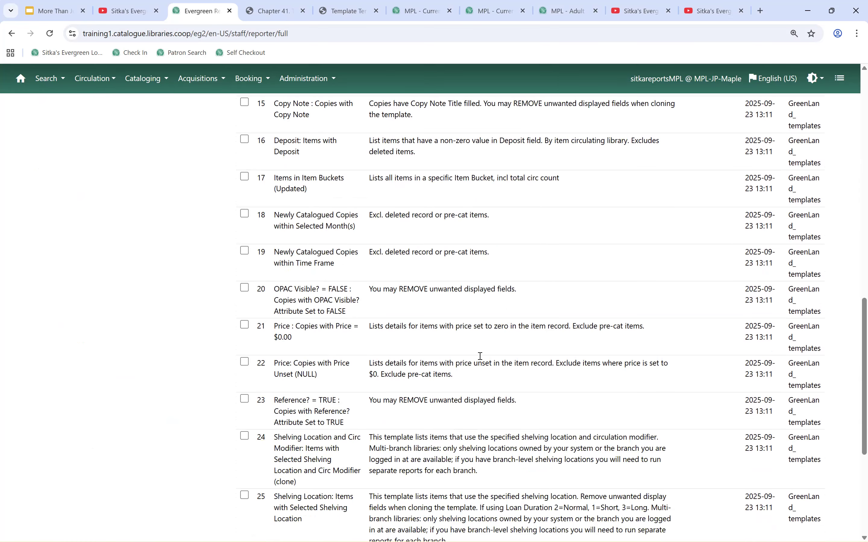
scroll(531, 338, "down", 3)
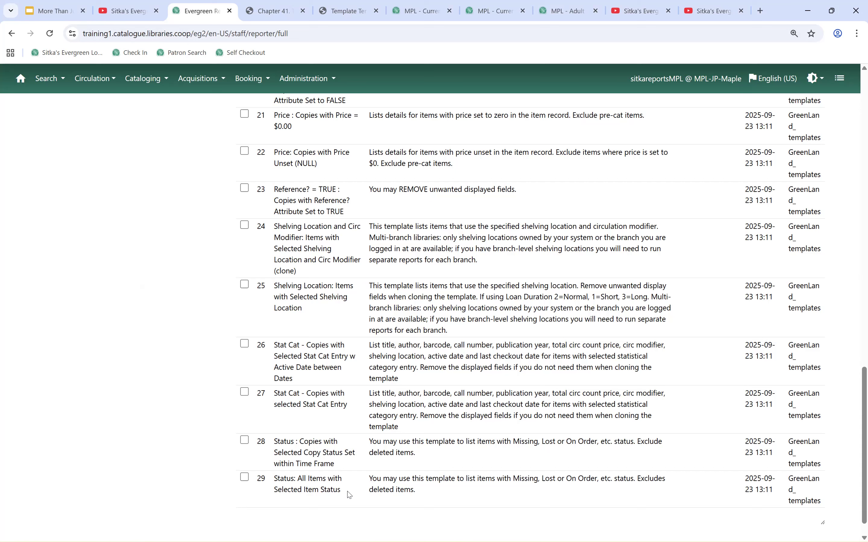
left_click(244, 284)
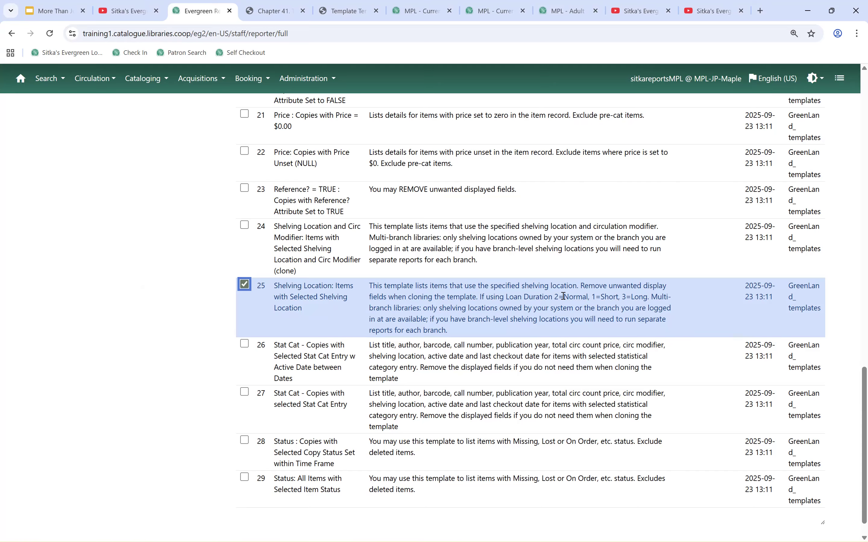
scroll(561, 292, "up", 15)
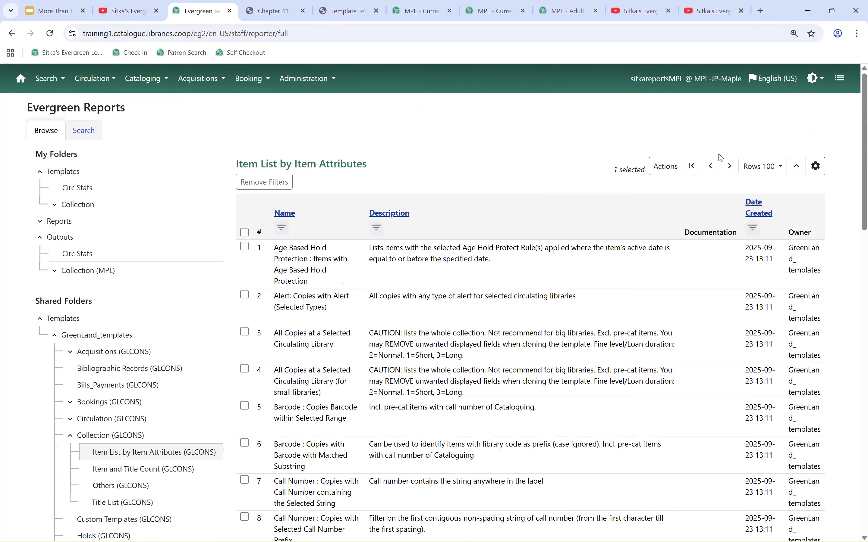
left_click(661, 171)
left_click(640, 188)
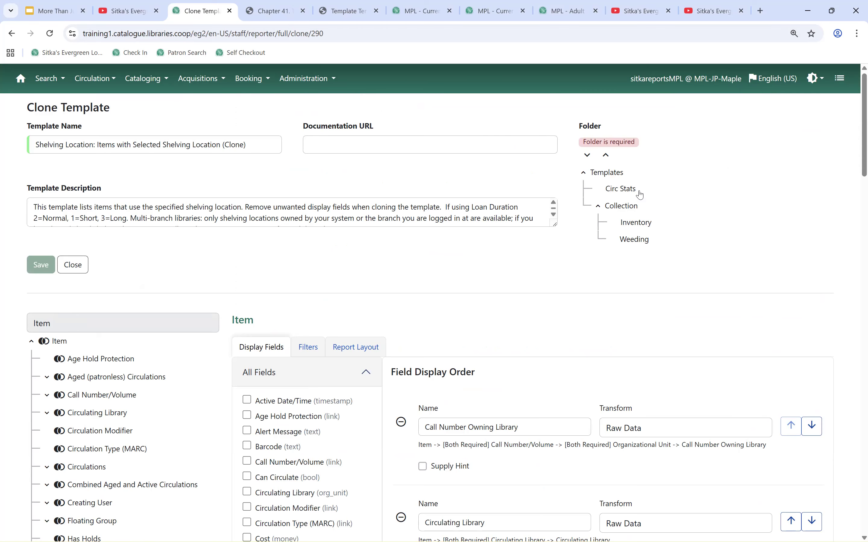
Step: Choose the Collection folder and name the clone "Shelving Location and Item Status: Items with Selected Shelving Location and item Status"
left_click(623, 209)
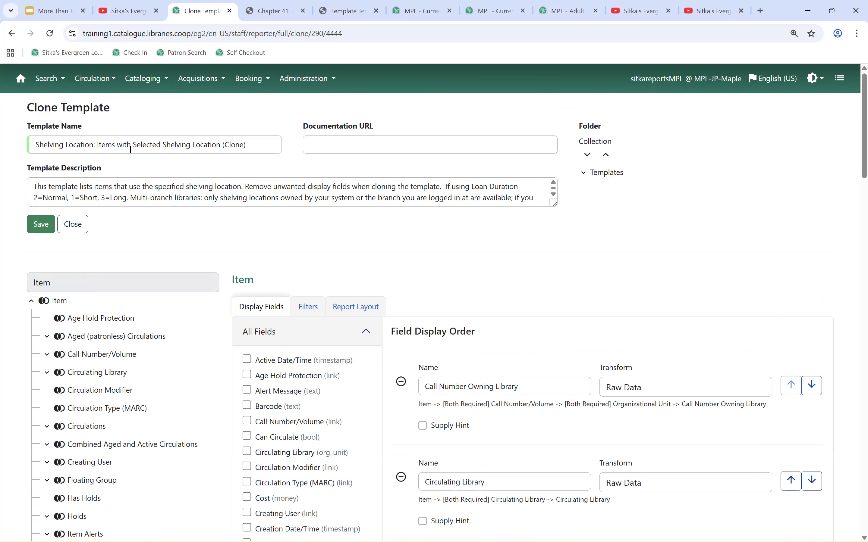
left_click(91, 149)
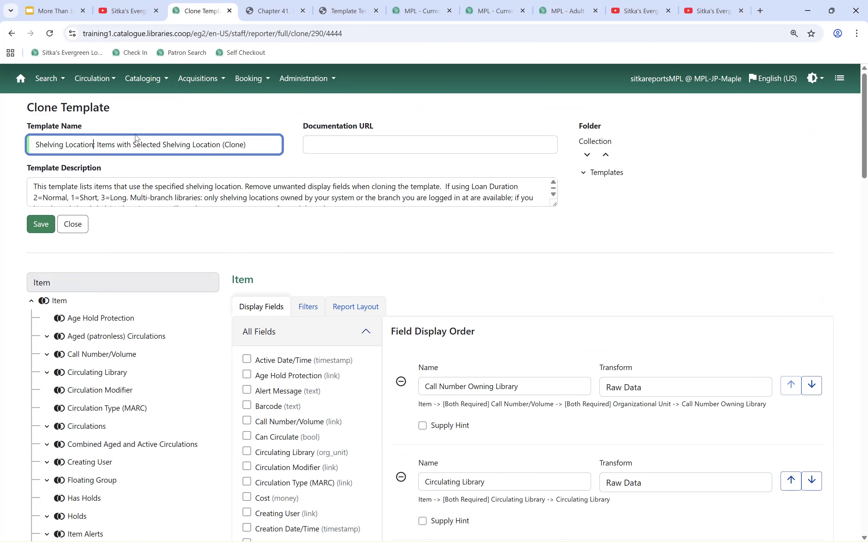
type("and Item Status")
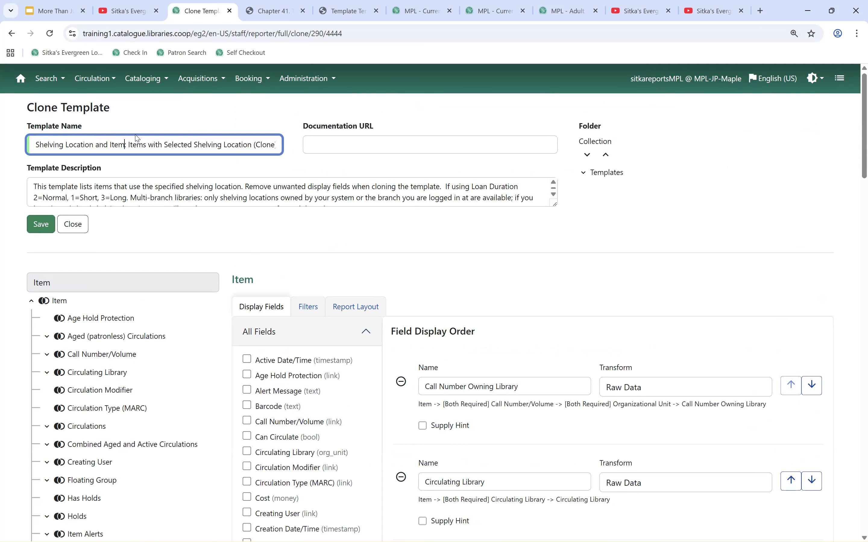
left_click(275, 145)
type("2")
key("BackSpace")
type("and item Status")
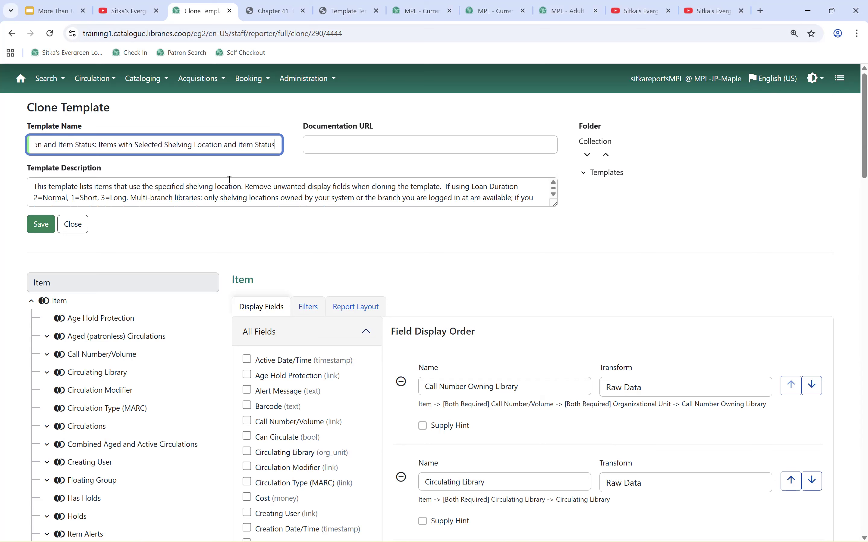
Step: Add "and item status" after "specified shelving location" in the template description
left_click(242, 186)
type("and item status")
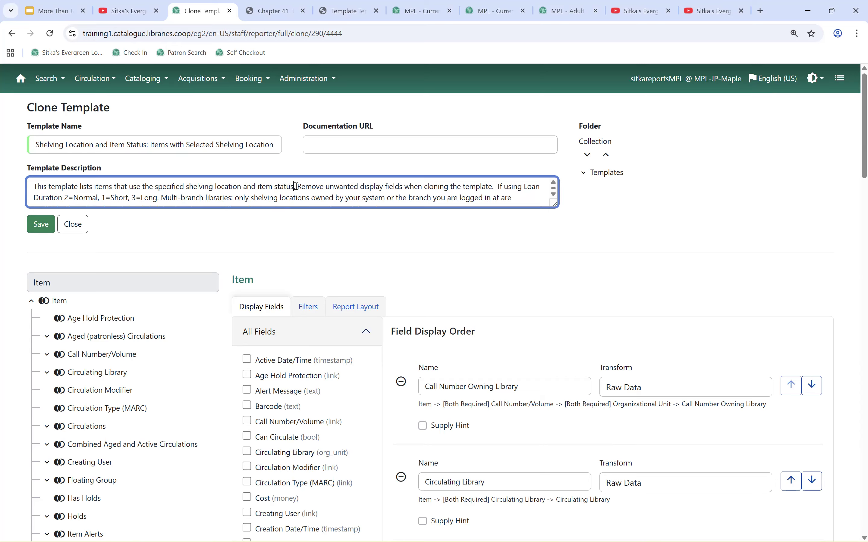
left_click_drag(302, 186, 491, 185)
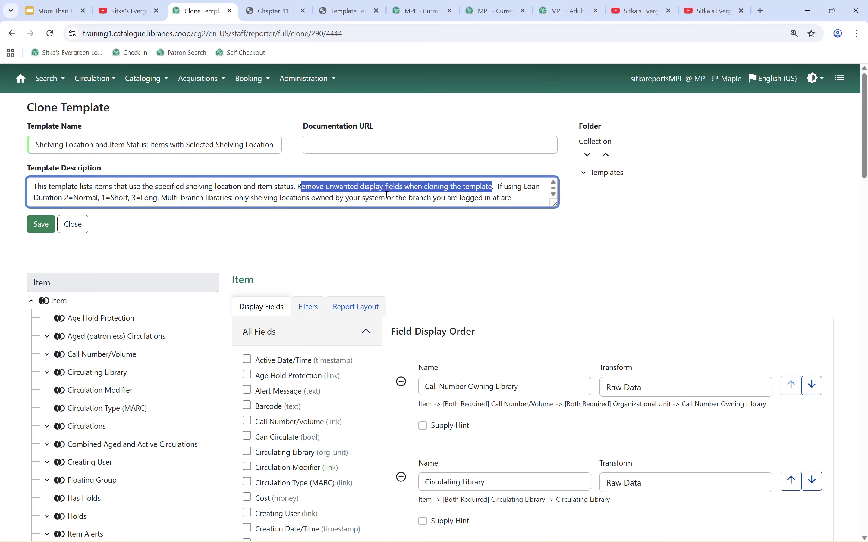
left_click(361, 241)
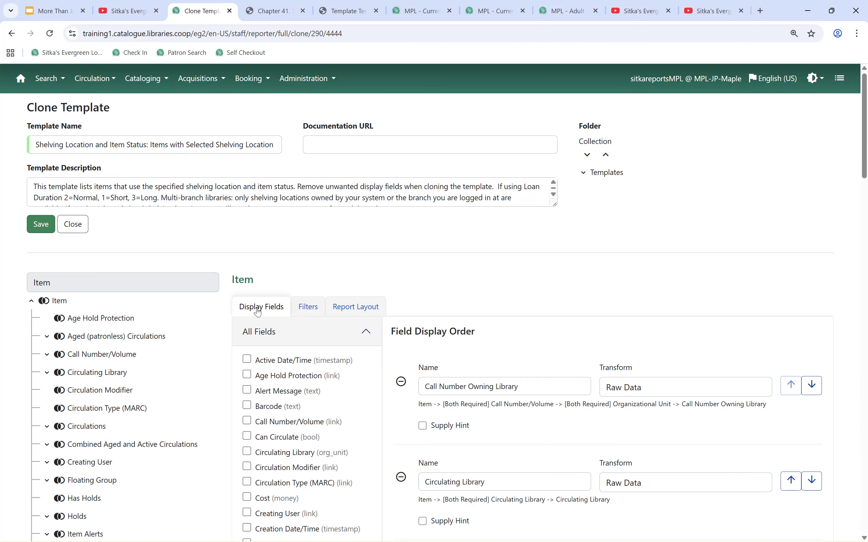
Step: Remove the Loan Duration and OPAC Visible fields from the template's display fields
scroll(522, 271, "down", 10)
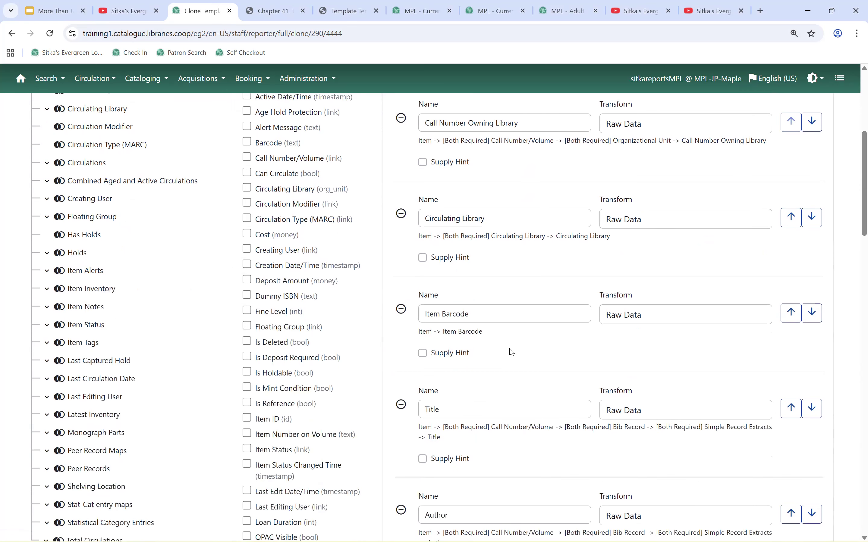
scroll(508, 346, "down", 18)
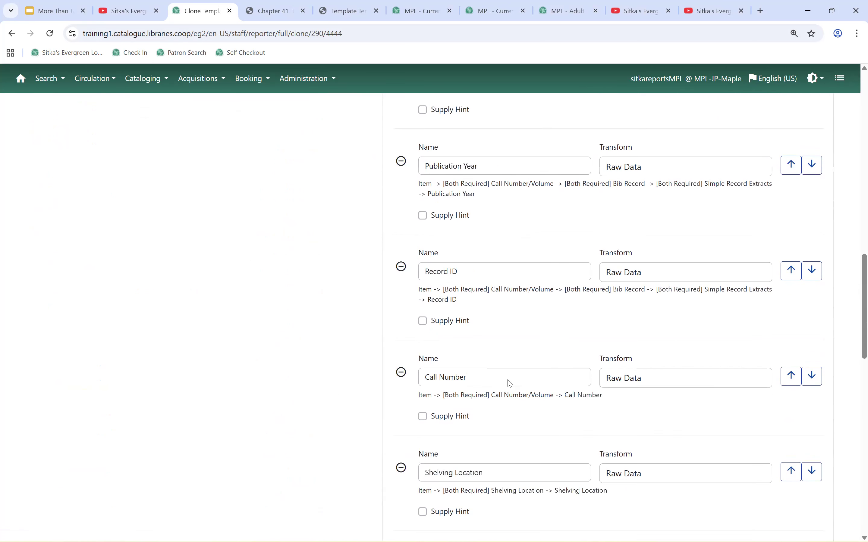
scroll(483, 408, "down", 8)
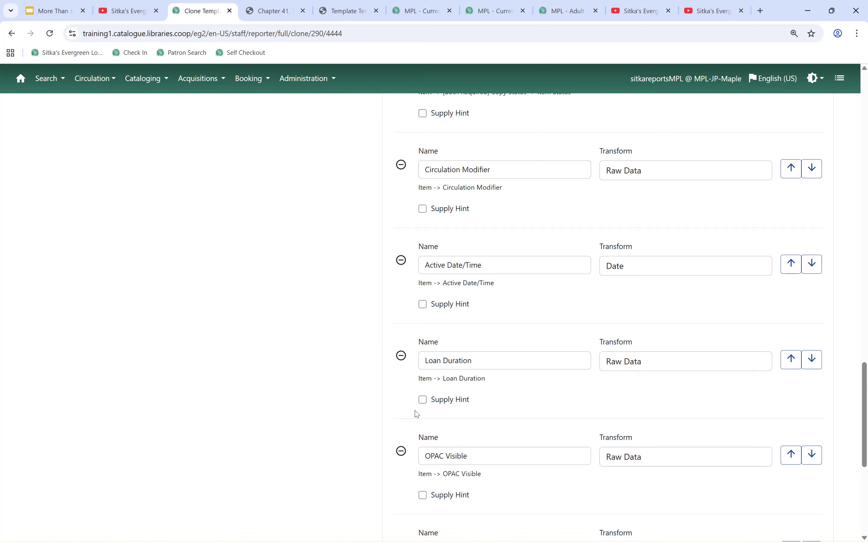
left_click(401, 356)
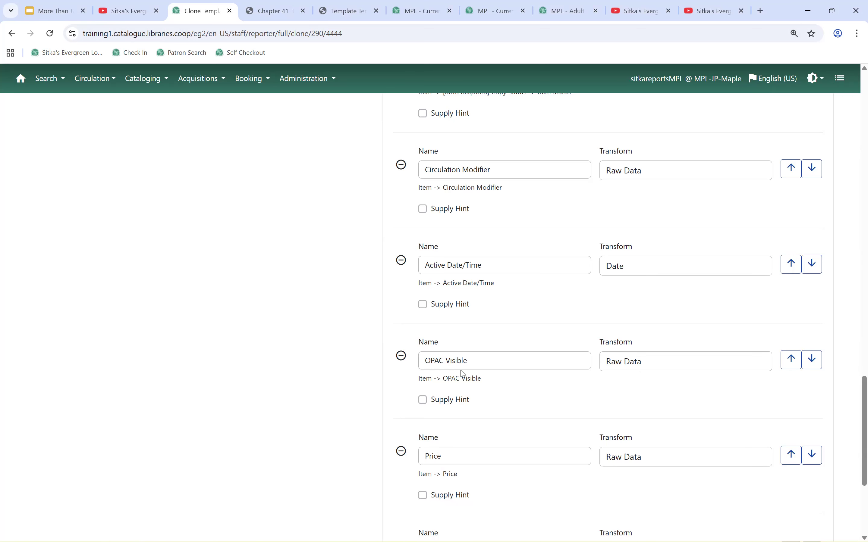
left_click(400, 357)
scroll(441, 357, "down", 3)
scroll(443, 356, "up", 3)
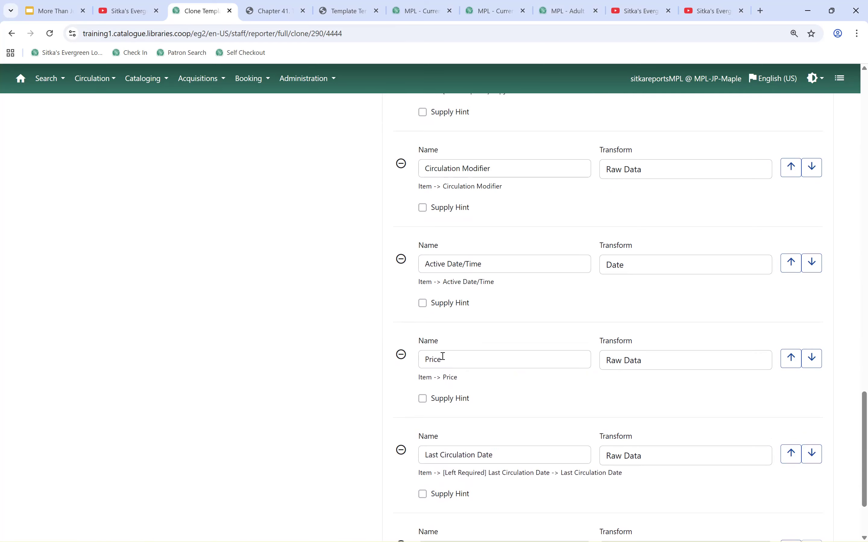
Step: Remove the existing Item Status field, sourced from Copy Status, from the display fields
scroll(443, 356, "up", 15)
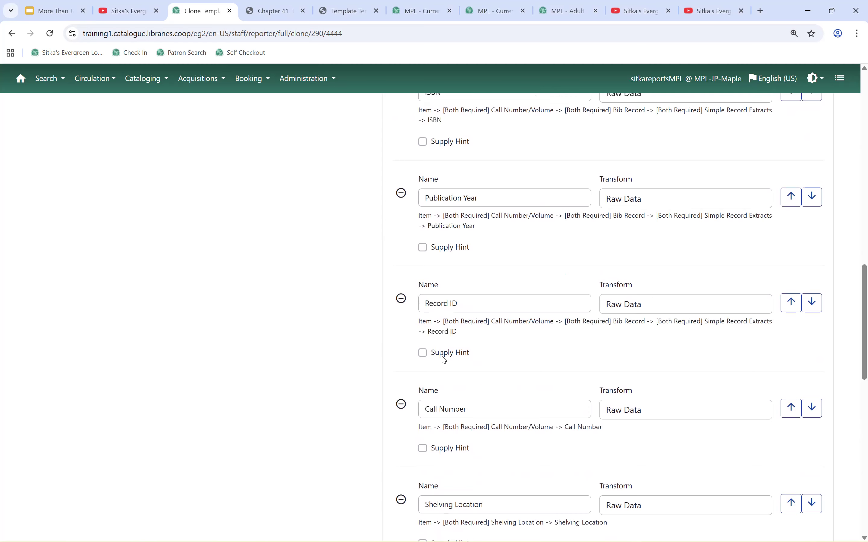
scroll(443, 360, "down", 4)
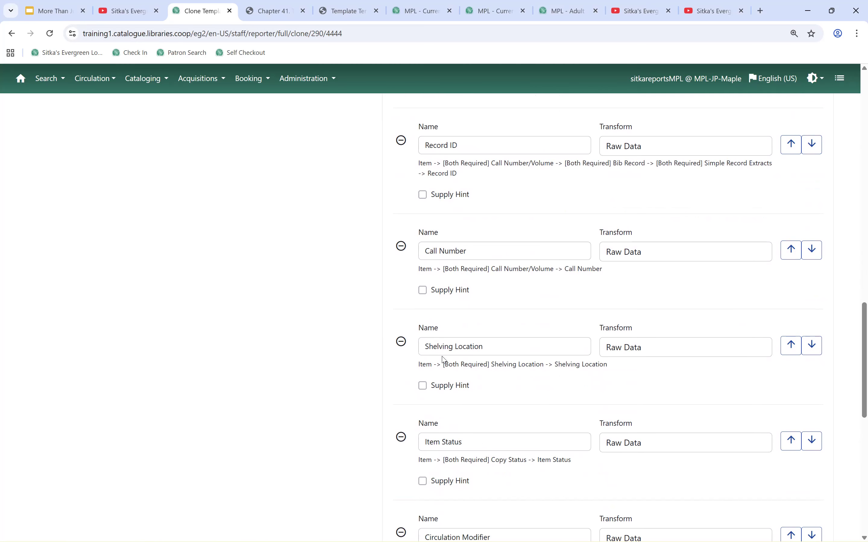
scroll(443, 360, "down", 3)
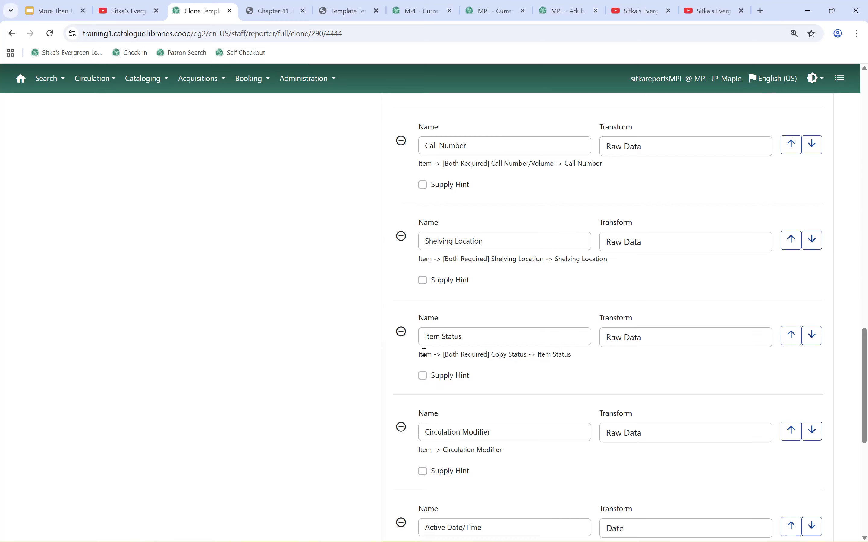
left_click(401, 331)
Step: Set the Item Status source under Item to an inner join
scroll(213, 333, "up", 8)
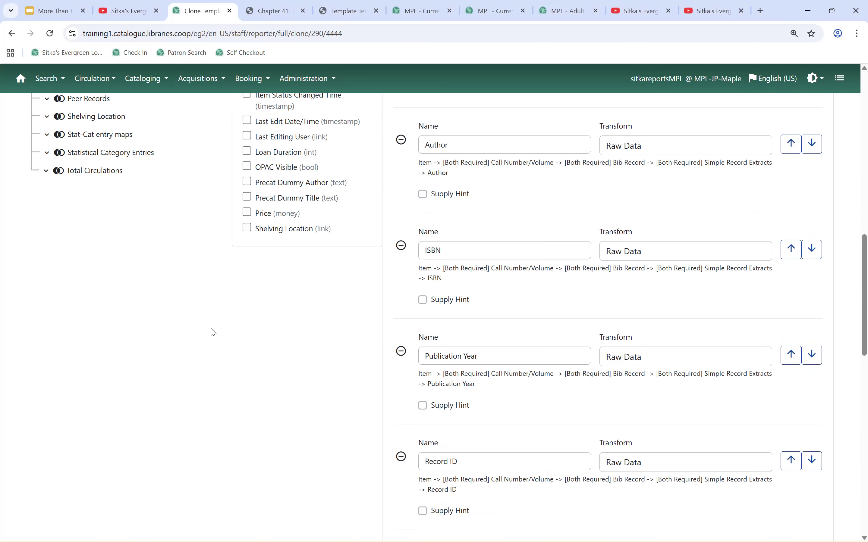
scroll(185, 310, "up", 8)
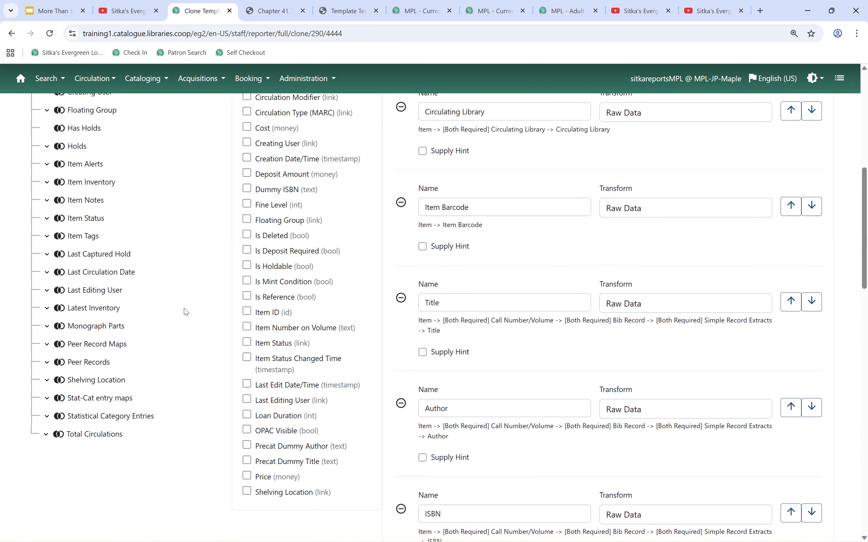
scroll(184, 311, "up", 3)
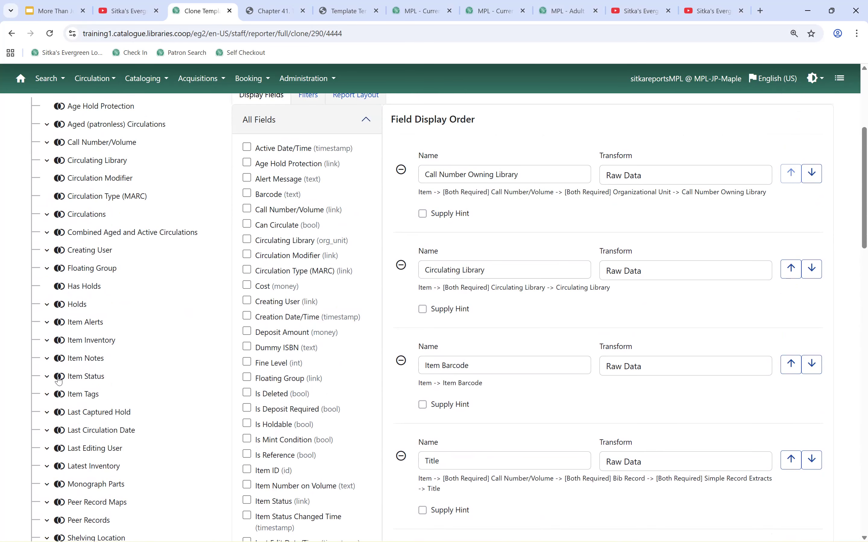
left_click(47, 377)
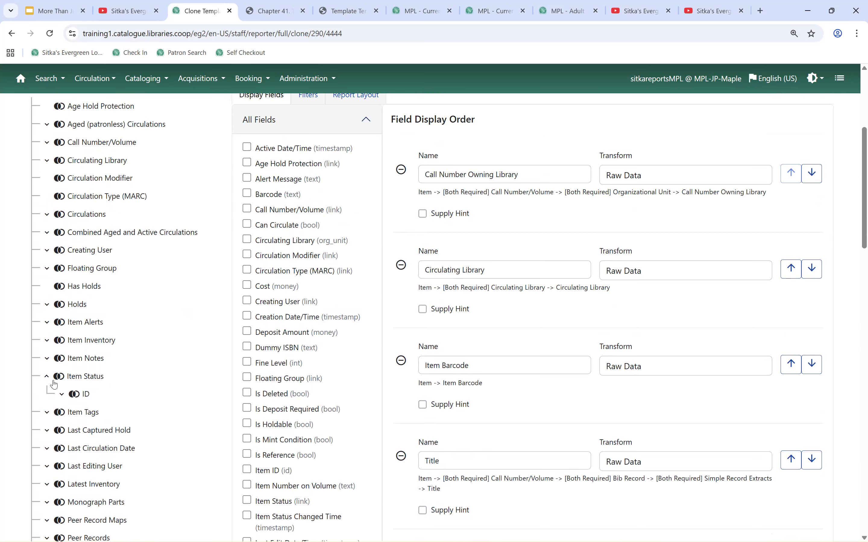
left_click(47, 377)
left_click(60, 377)
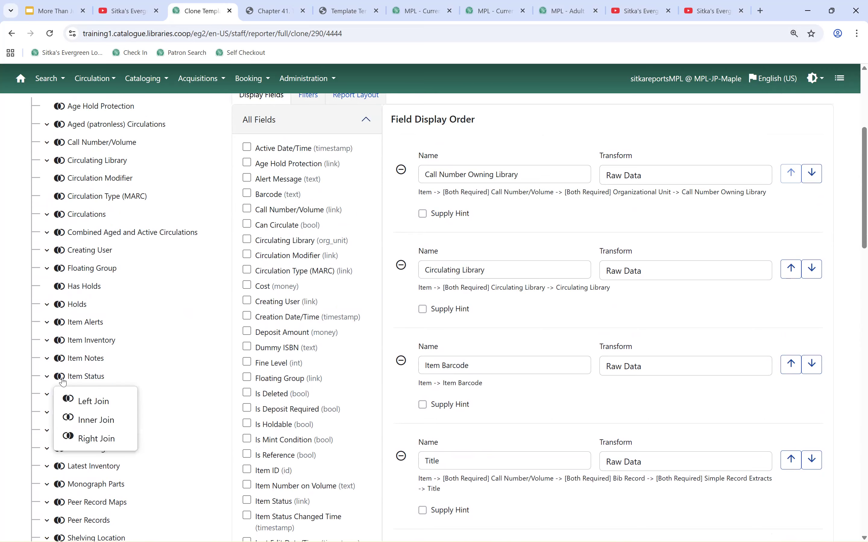
left_click(82, 420)
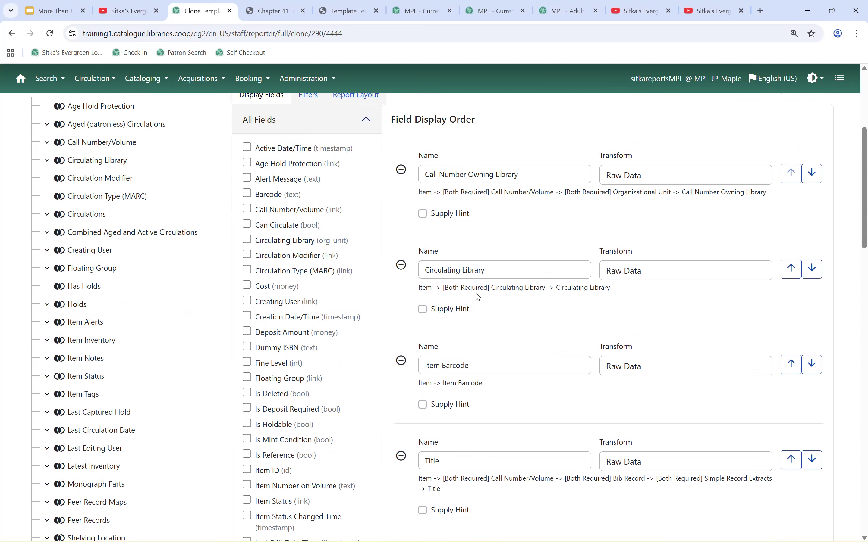
Step: Add the Name field from the Item Status source as a display field and rename it "Item Status"
left_click(86, 379)
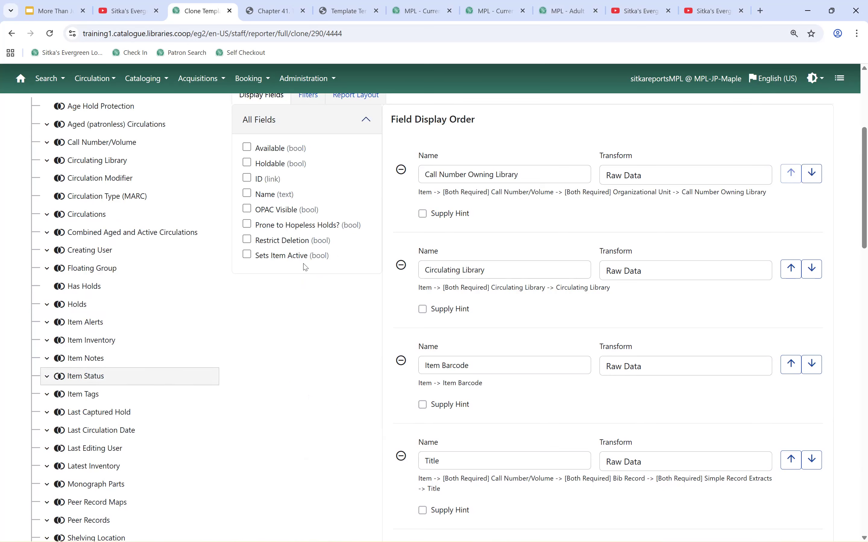
left_click(247, 194)
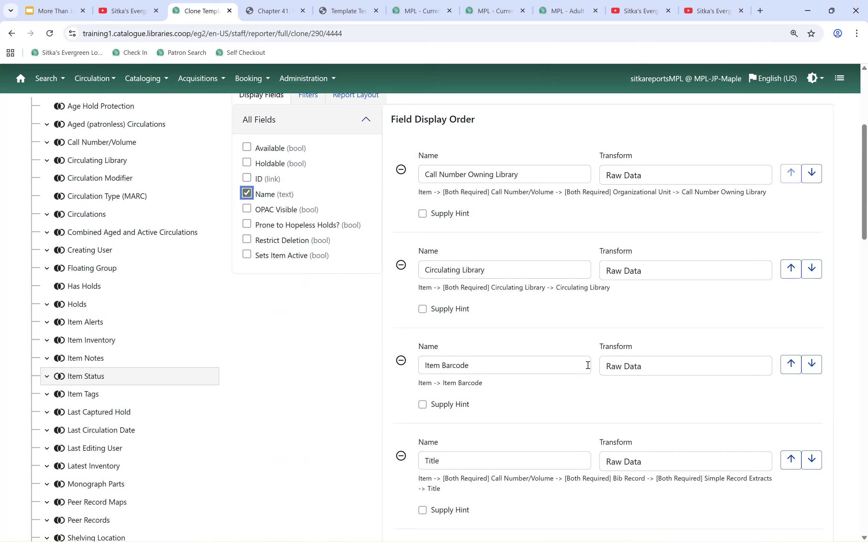
scroll(587, 364, "down", 20)
left_click_drag(479, 444, 390, 449)
type("Item Status")
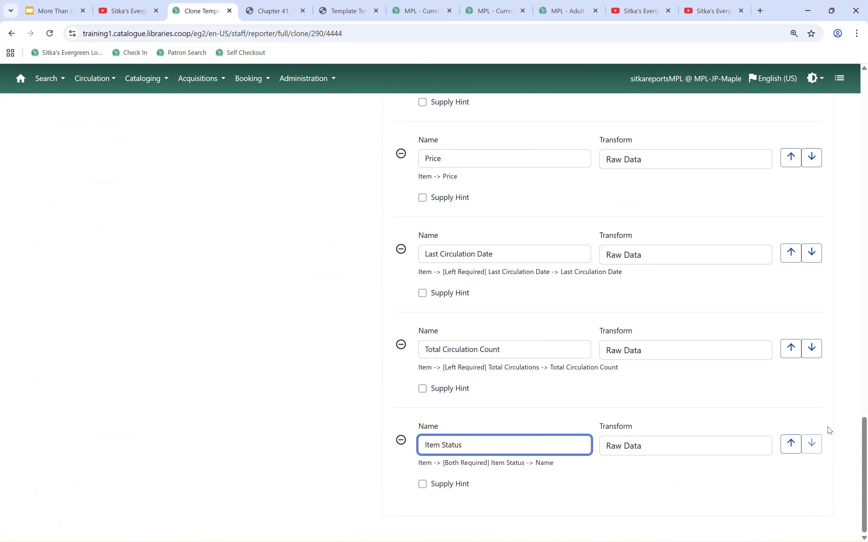
Step: Move the new Item Status display field up to directly below Shelving Location
left_click(791, 445)
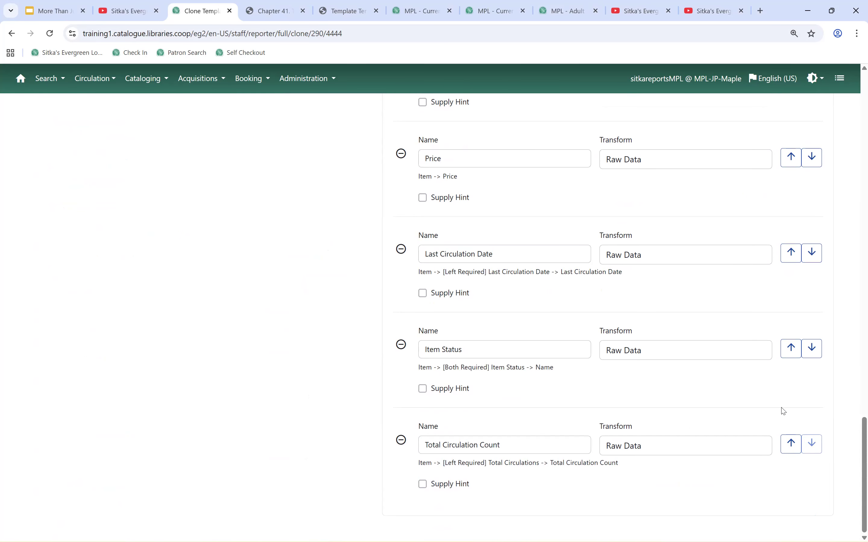
left_click(794, 354)
left_click(791, 252)
scroll(593, 300, "up", 3)
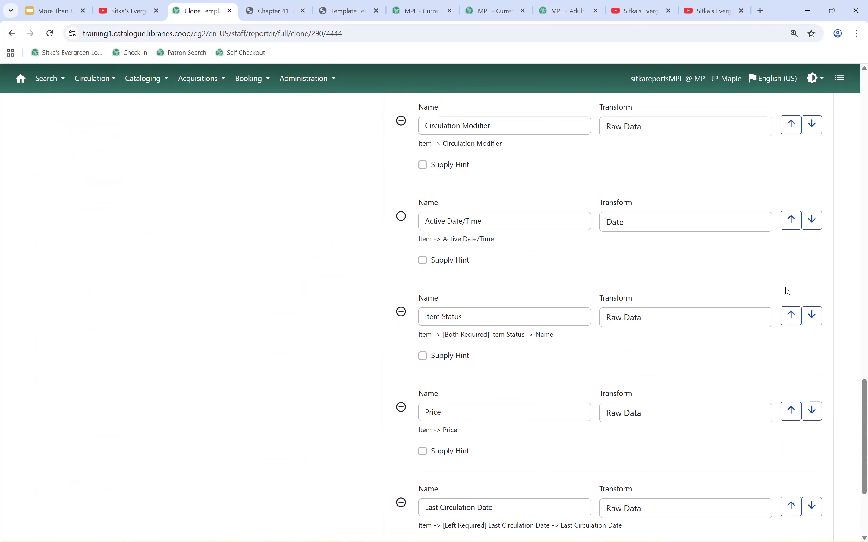
left_click(790, 315)
scroll(669, 291, "up", 2)
left_click(790, 326)
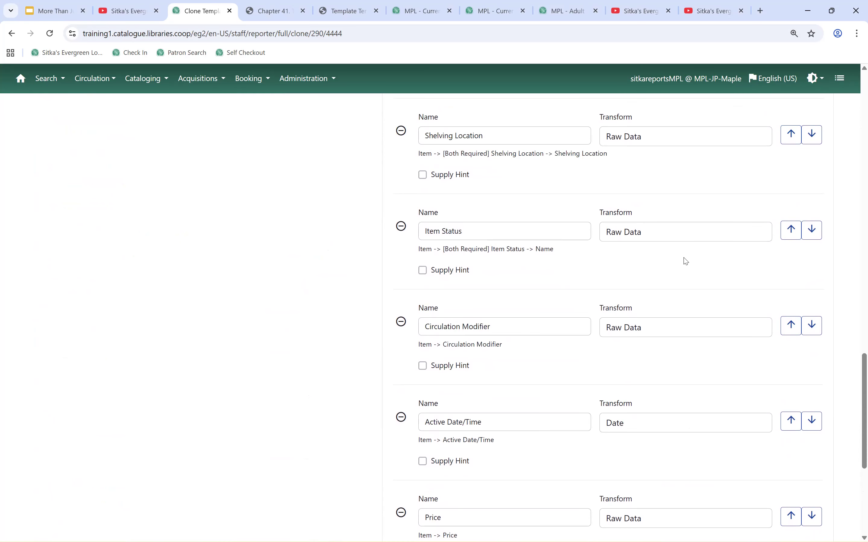
scroll(392, 332, "up", 15)
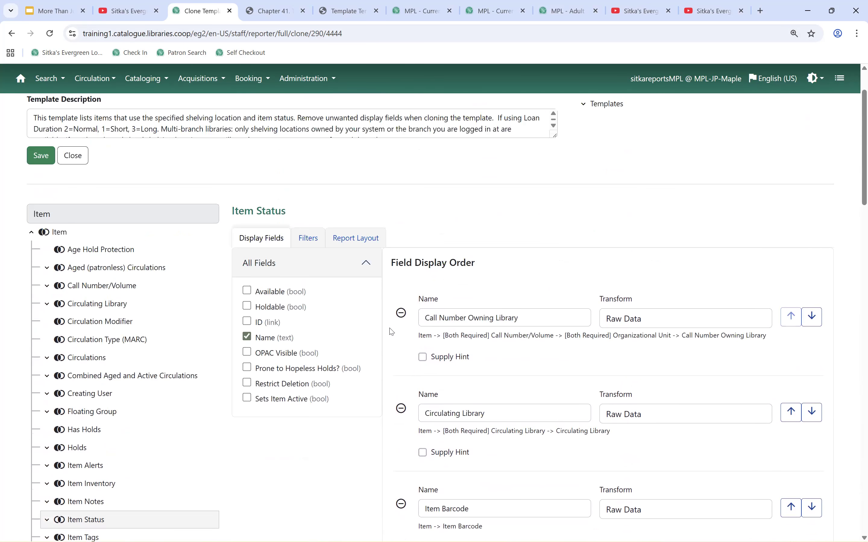
scroll(117, 245, "up", 1)
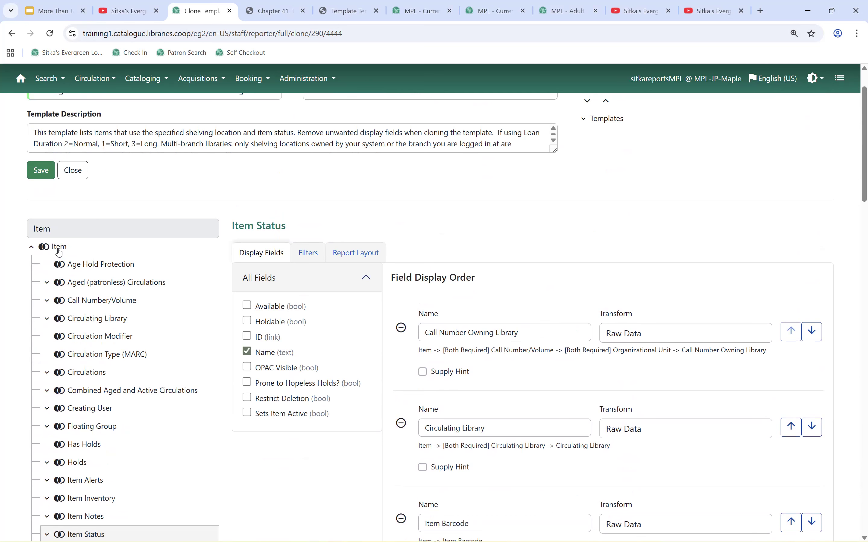
Step: Add the ID field from the Item Status source as a filter in the template
left_click(59, 252)
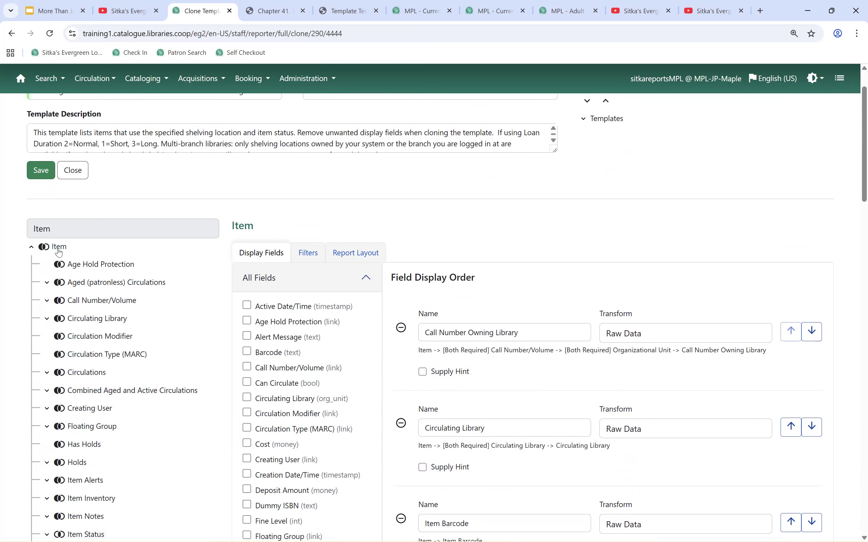
scroll(317, 357, "down", 3)
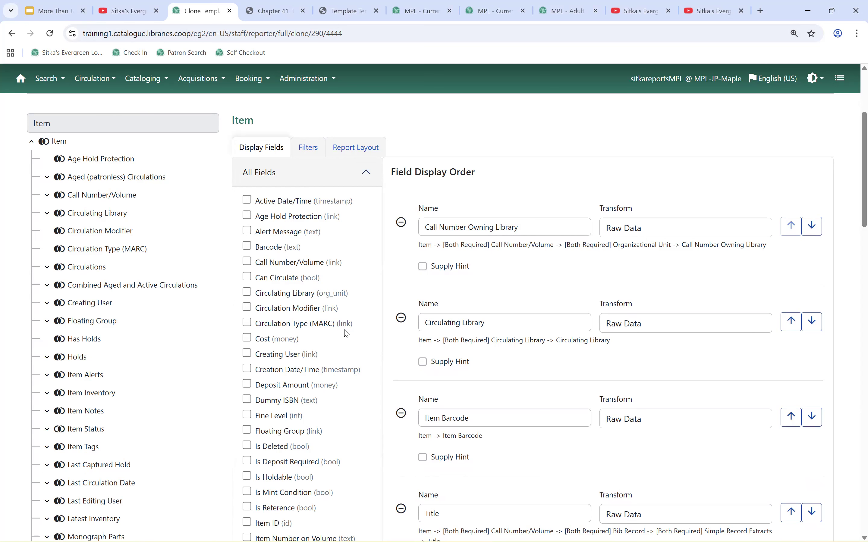
scroll(325, 360, "down", 3)
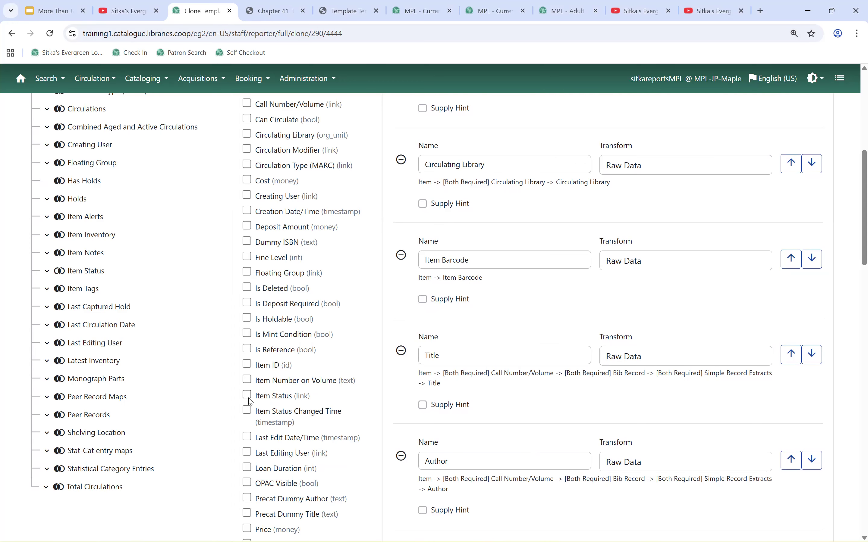
left_click(87, 271)
scroll(300, 270, "up", 5)
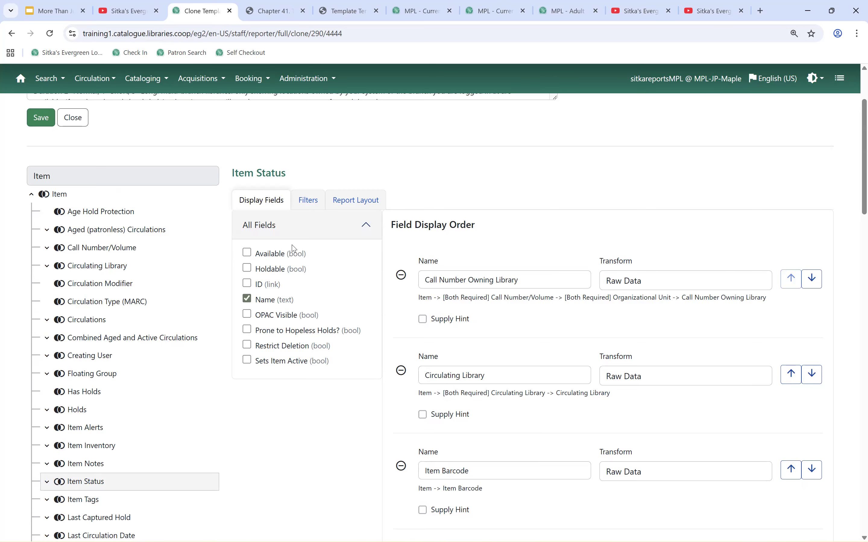
left_click(313, 203)
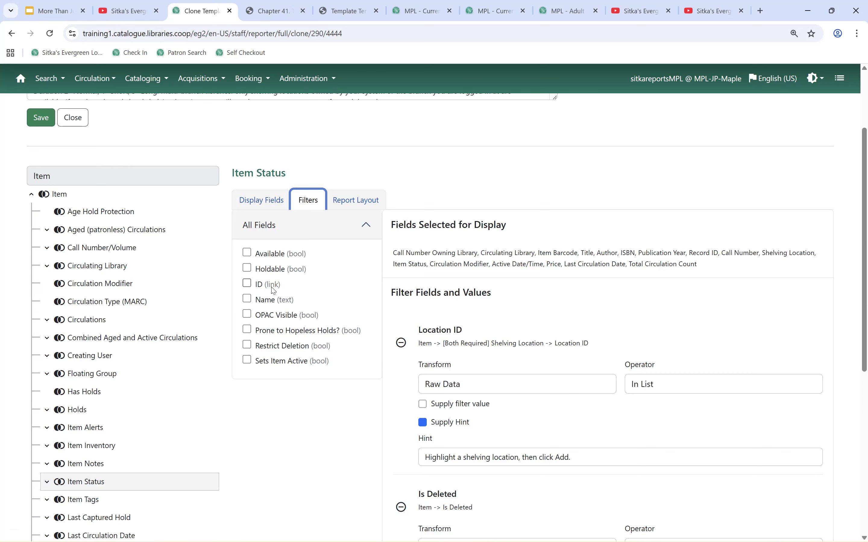
left_click(247, 284)
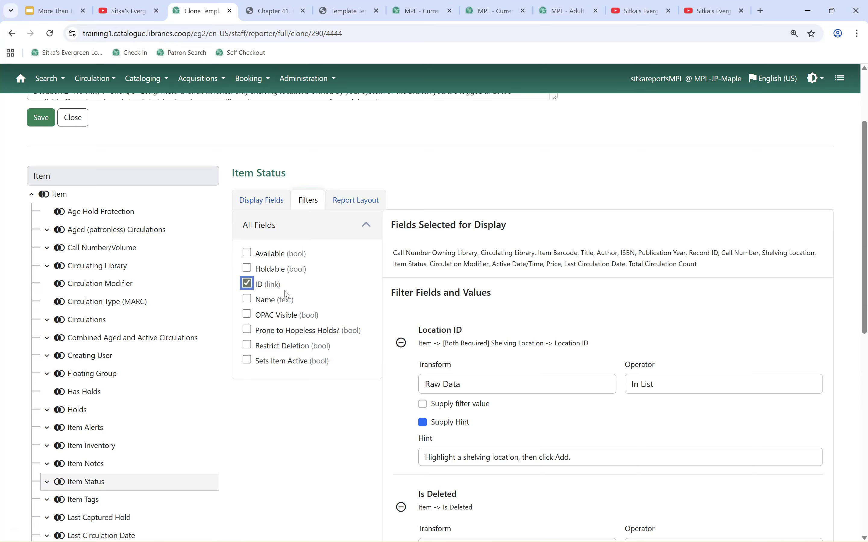
Step: Set the operator of the Item Status ID filter to In List
scroll(530, 294, "down", 10)
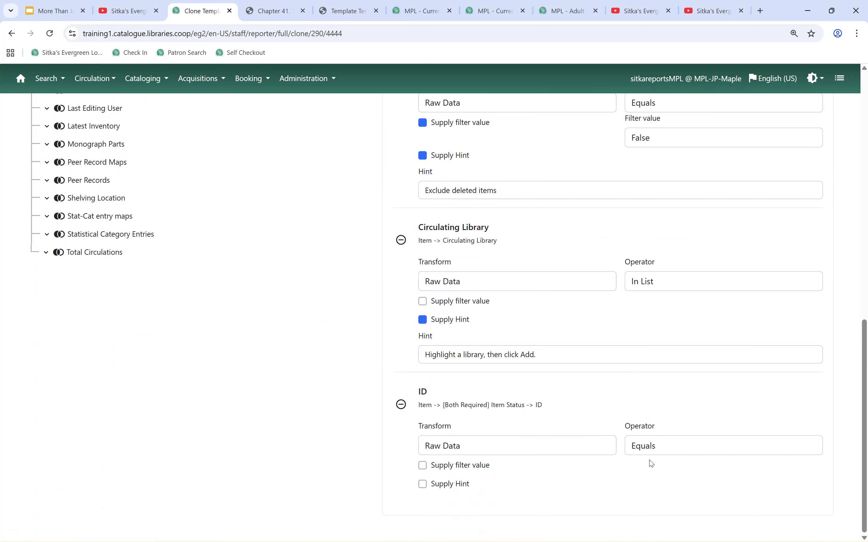
left_click(667, 451)
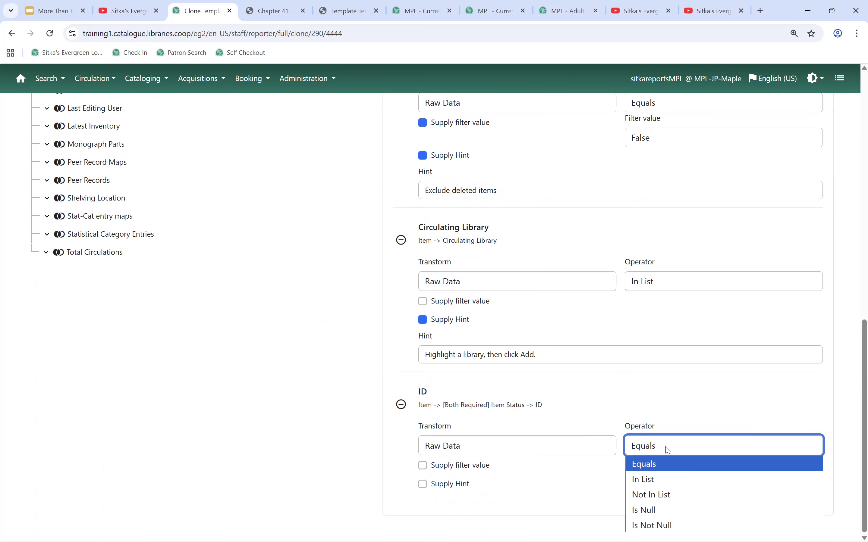
left_click(652, 481)
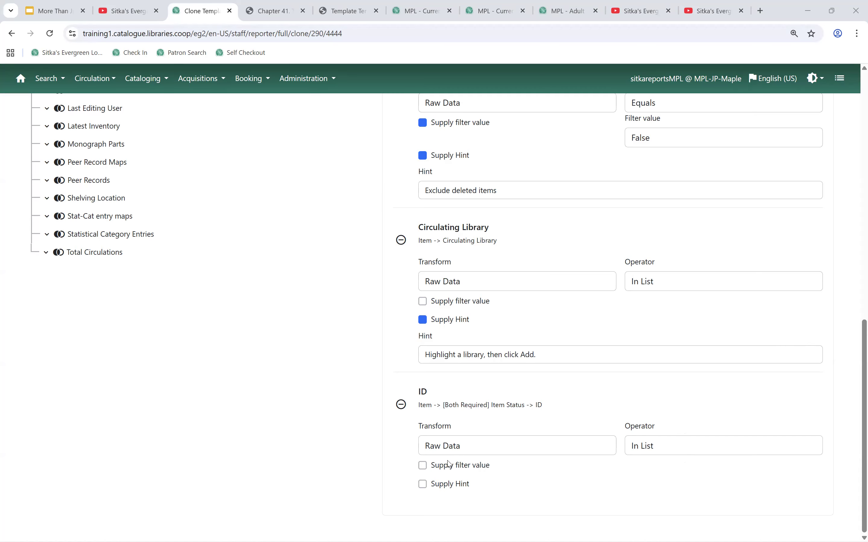
Step: Replace the Location ID filter's hint with "Select the shelving location(s) to include."
scroll(498, 415, "up", 10)
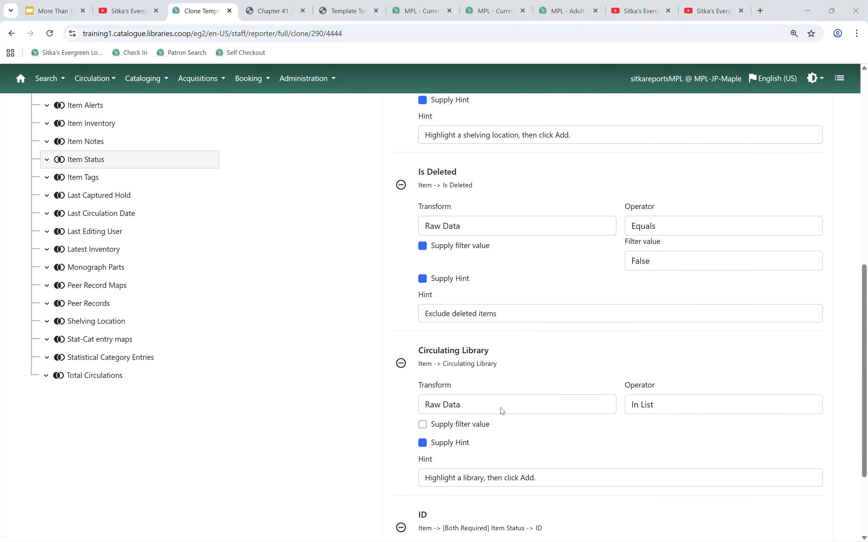
scroll(504, 406, "up", 1)
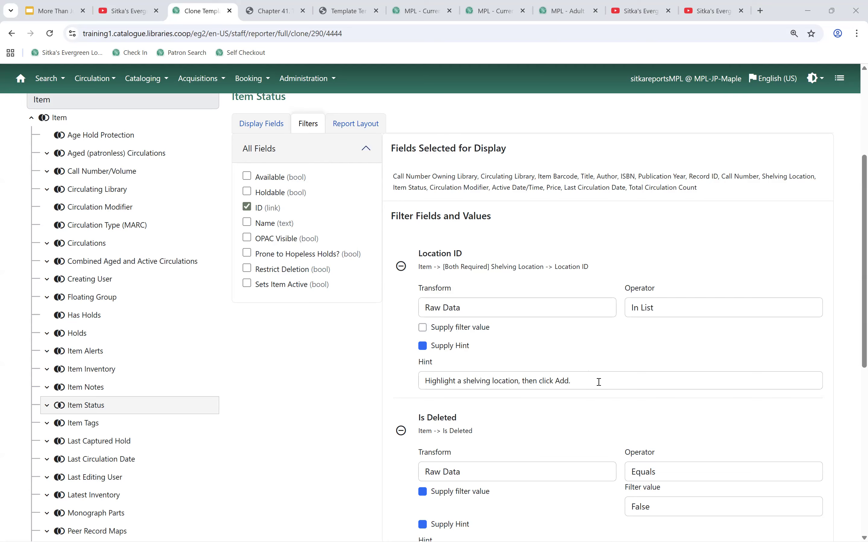
triple_click(417, 386)
type("Select the shelving location(s) to include.")
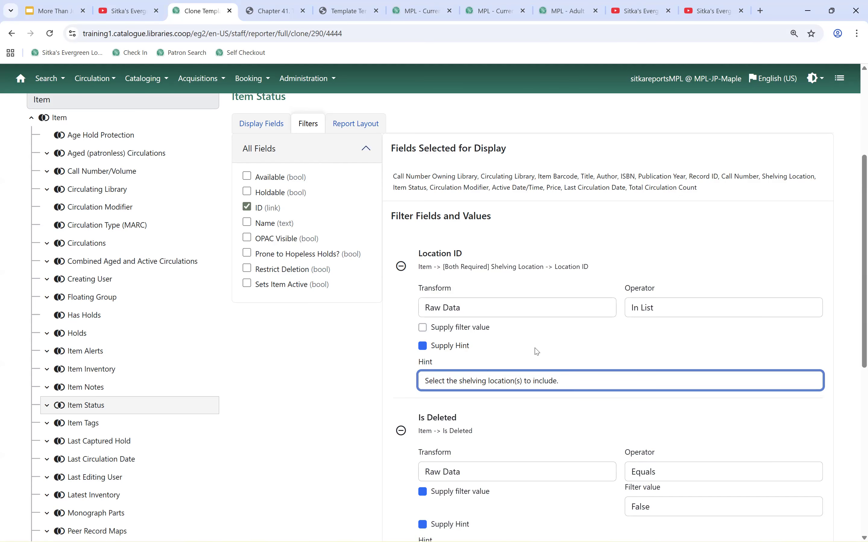
Step: Examine the available filter values for the Is Deleted filter without changing the selection
scroll(563, 337, "down", 3)
scroll(563, 337, "down", 2)
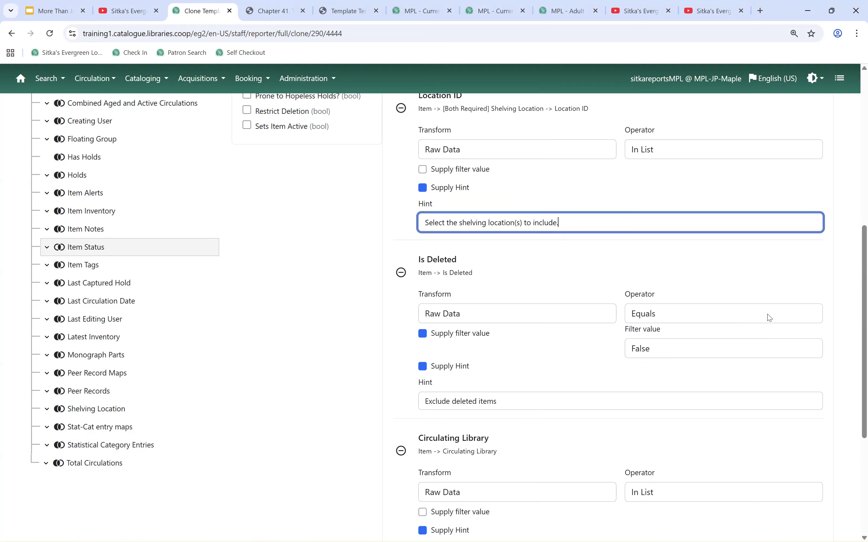
scroll(769, 316, "down", 1)
left_click(738, 305)
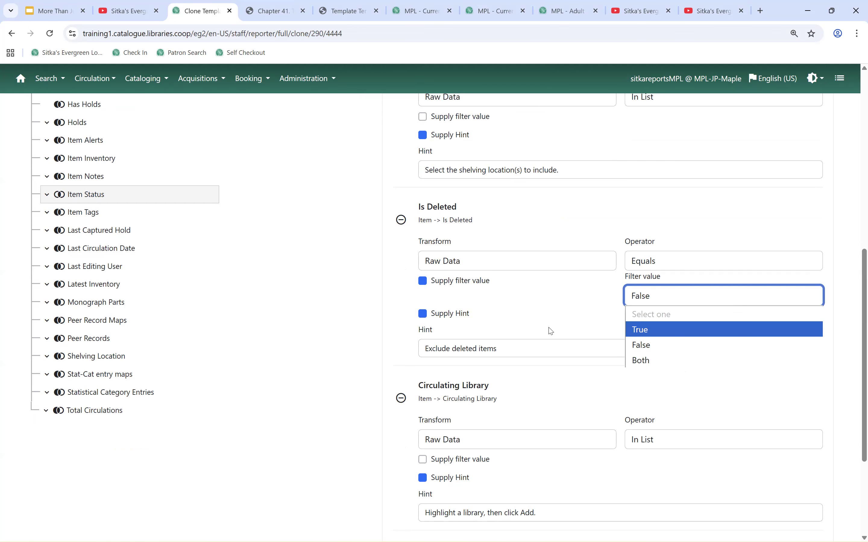
left_click(636, 303)
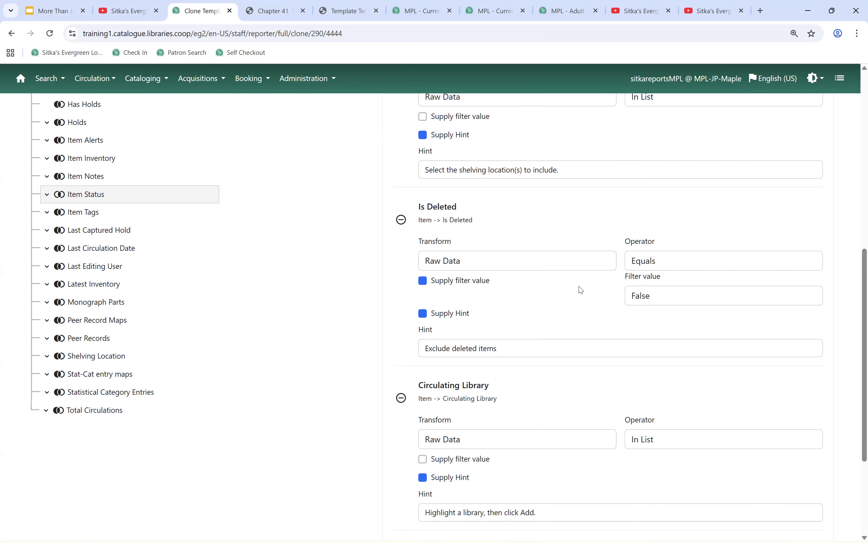
Step: Change the Circulating Library filter's hint to "Slect your library."
scroll(574, 272, "down", 3)
scroll(576, 271, "down", 2)
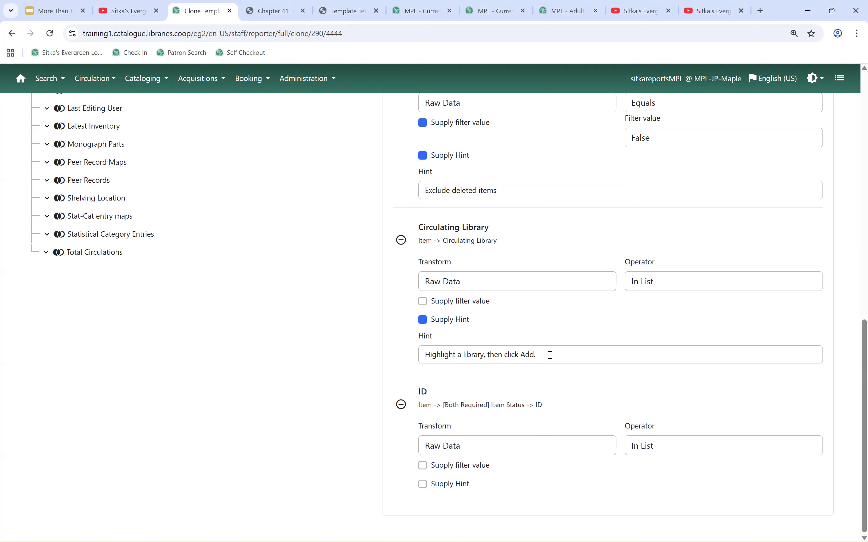
left_click_drag(453, 355, 355, 358)
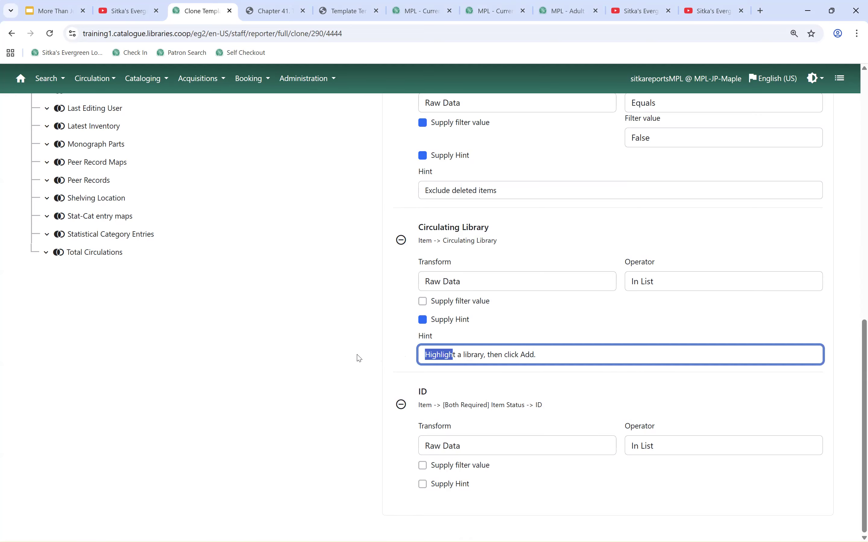
type("Slect ")
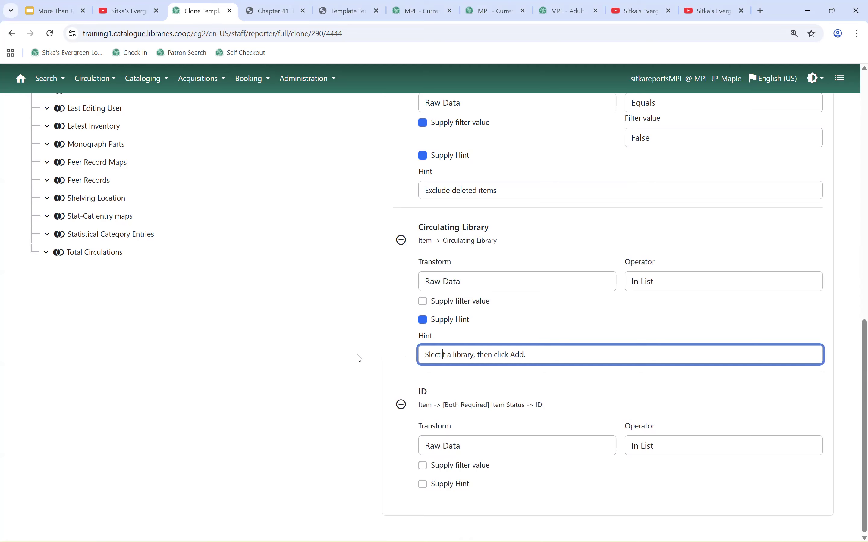
type("your")
key("Delete")
key("Delete")
key("Delete")
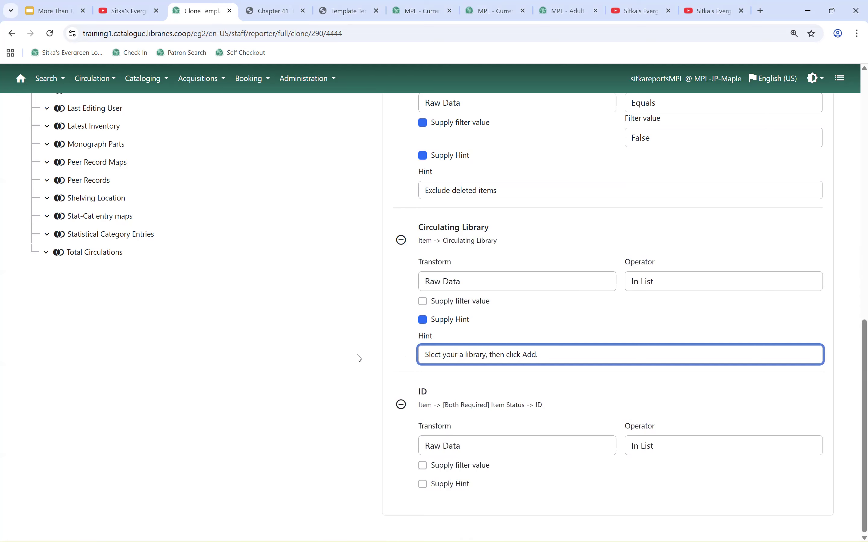
key("End")
key("BackSpace")
key("BackSpace")
key("BackSpace")
key("BackSpace")
key("BackSpace")
key("BackSpace")
key("BackSpace")
key("BackSpace")
key("BackSpace")
key("BackSpace")
key("BackSpace")
key("BackSpace")
key("BackSpace")
key("BackSpace")
type(".")
Step: Supply a hint for the Item Status ID filter reading "Select the item status(es) to include."
left_click(422, 484)
scroll(339, 412, "down", 1)
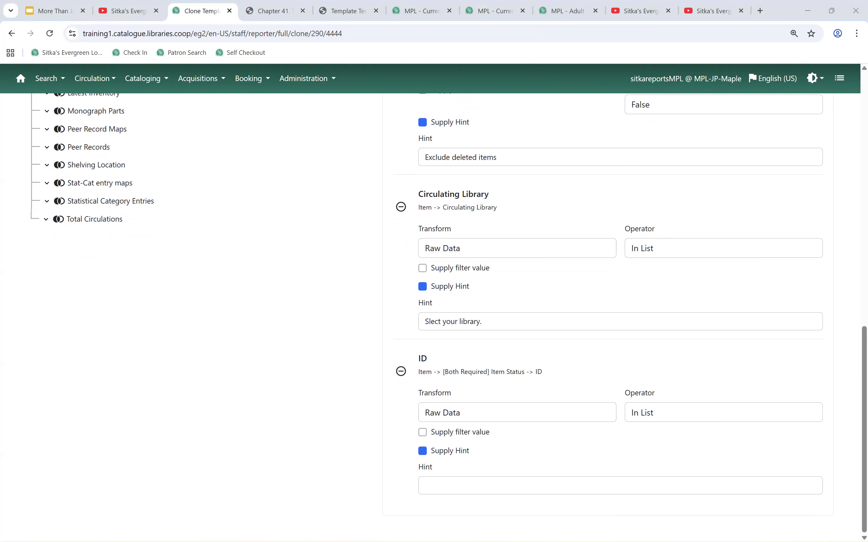
left_click(476, 484)
type("Select the item status(es) to include.")
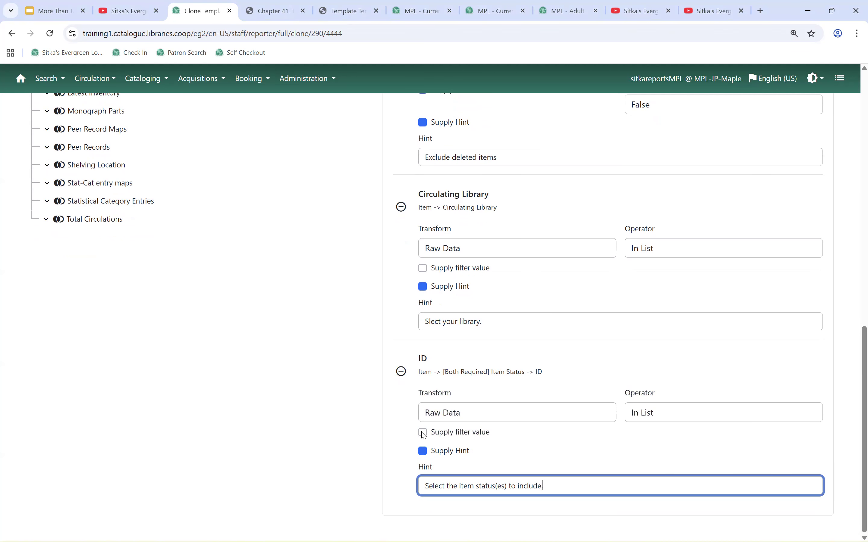
Step: Try supplying Missing as a preset value for the Item Status ID filter, and remove the preset again
left_click(423, 433)
scroll(562, 384, "down", 3)
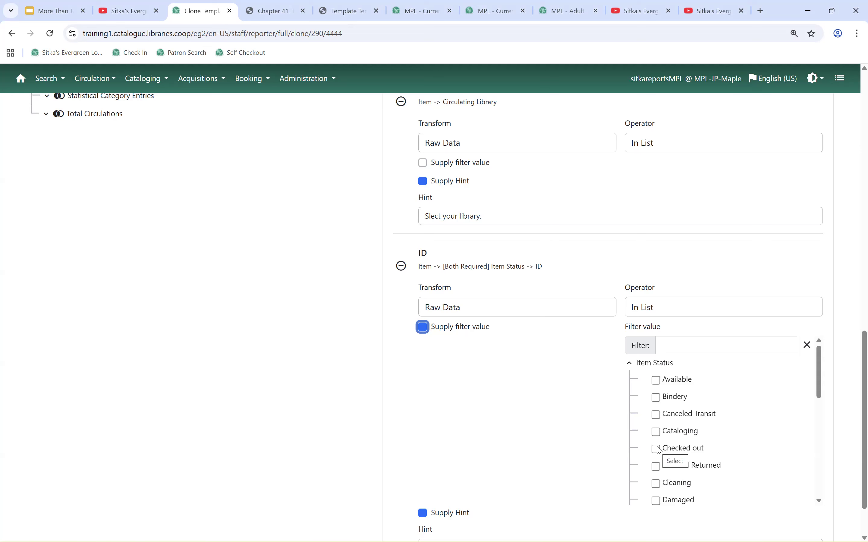
scroll(660, 452, "down", 4)
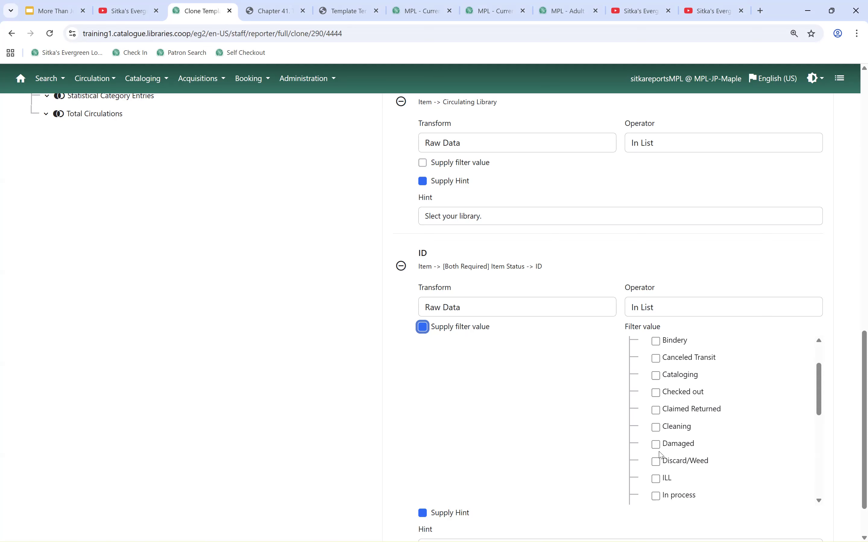
left_click(655, 497)
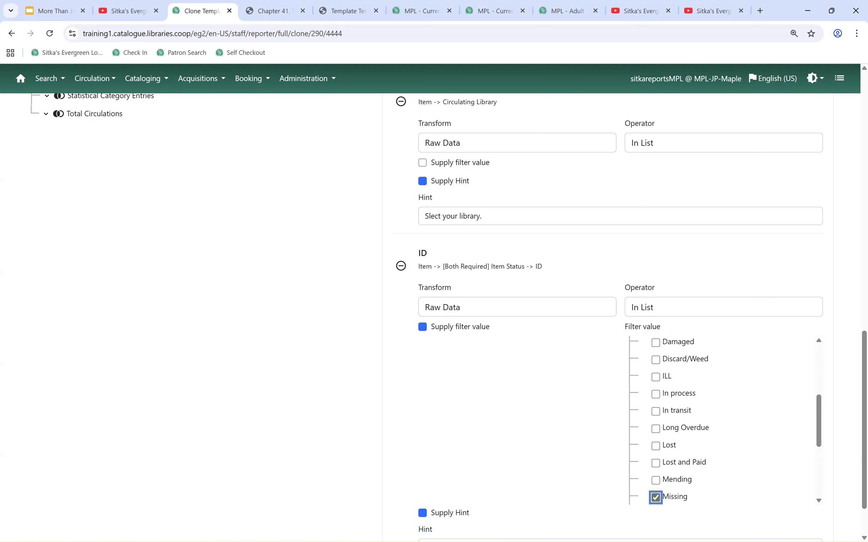
left_click(655, 498)
left_click(423, 327)
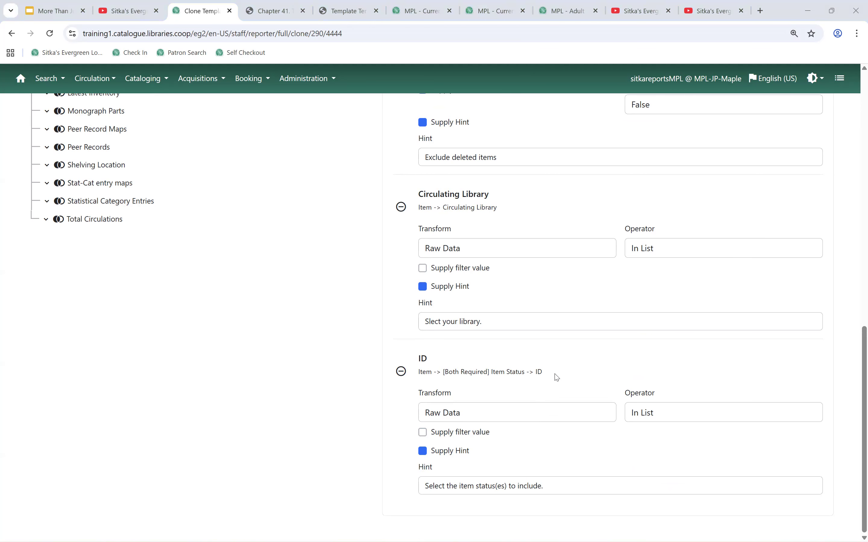
Step: Review the configured filters and save the cloned shelving location and item status template
scroll(557, 377, "up", 3)
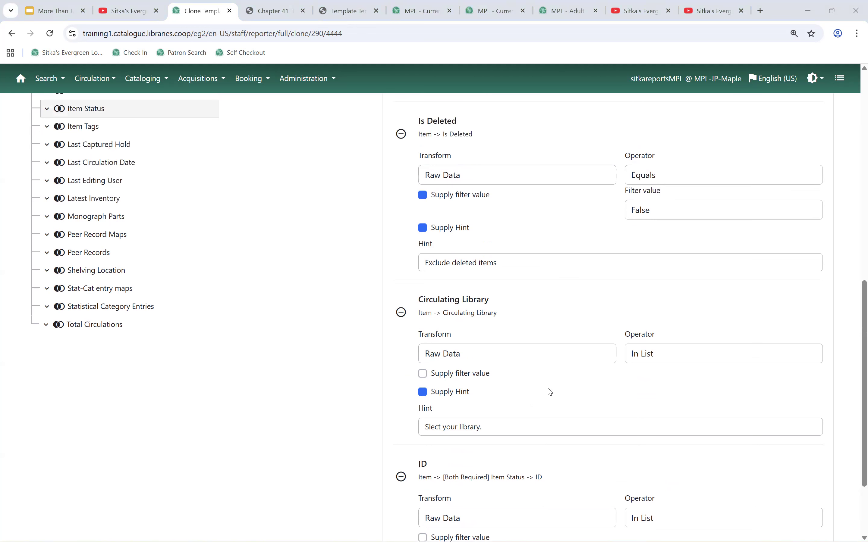
scroll(548, 392, "down", 2)
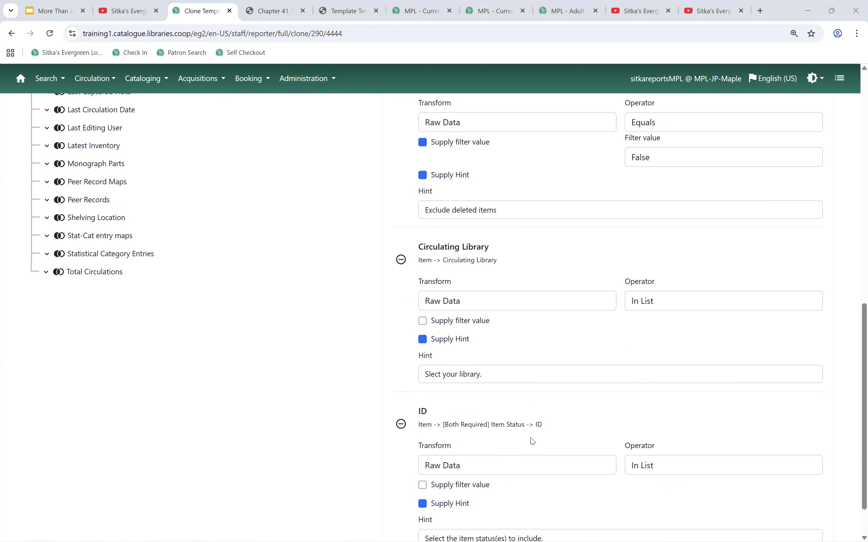
scroll(518, 438, "up", 10)
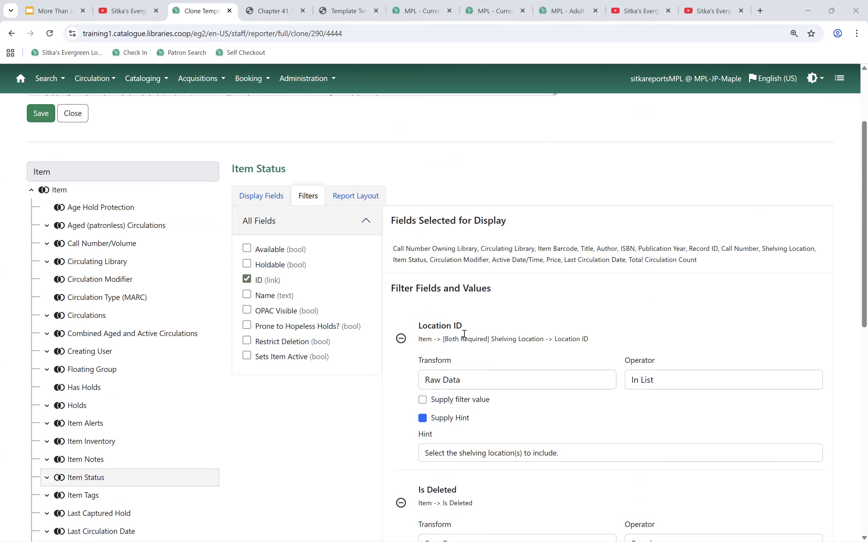
scroll(590, 338, "down", 6)
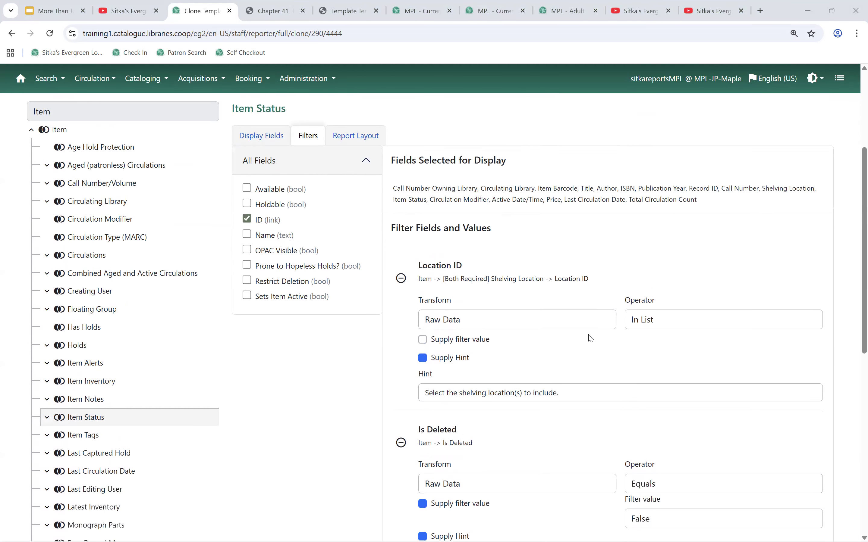
scroll(590, 338, "up", 4)
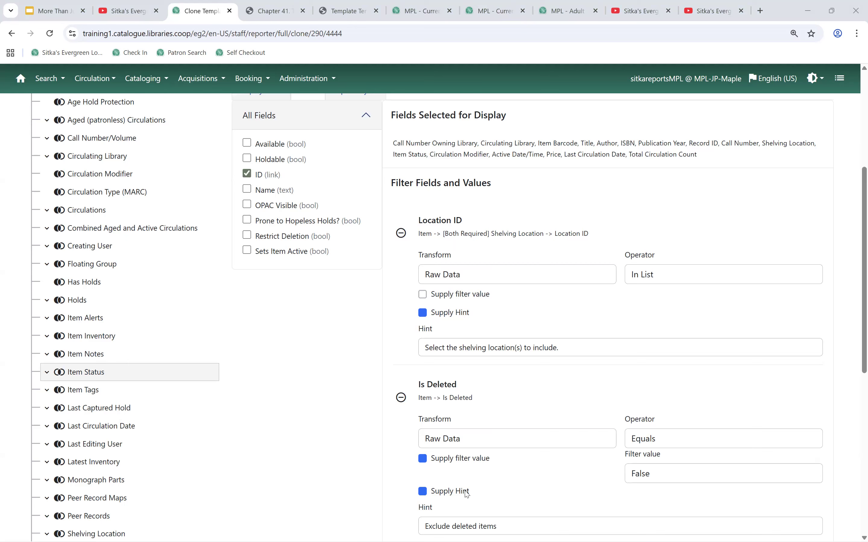
scroll(343, 313, "down", 3)
scroll(342, 313, "up", 9)
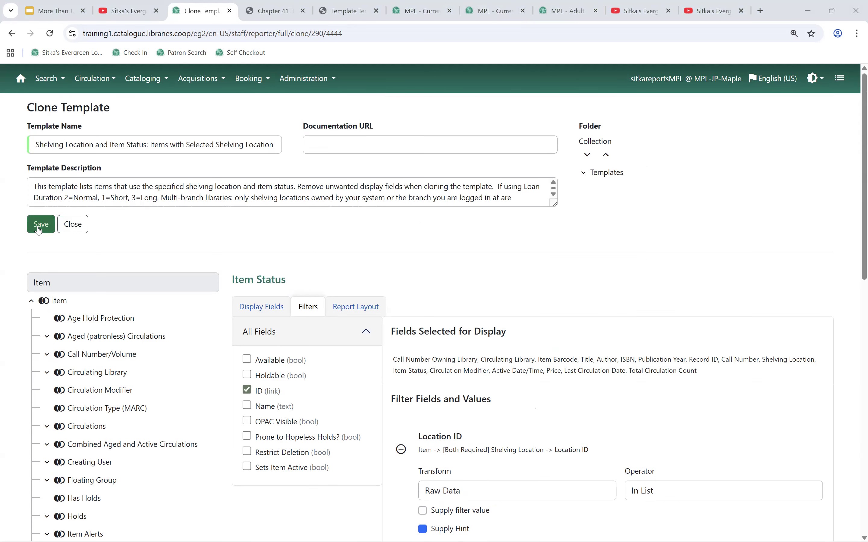
left_click(39, 226)
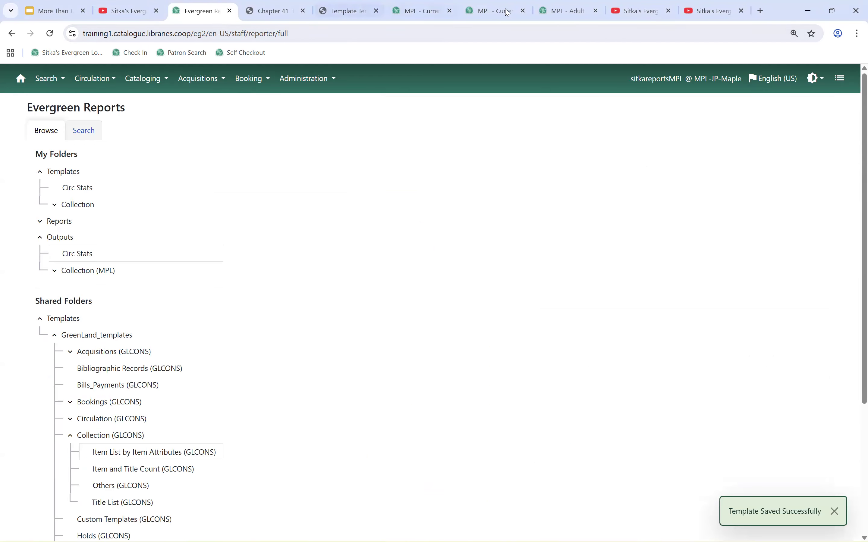
Step: Examine the "MPL - Adult Fiction and Missing" report output in its already open browser page
left_click(565, 14)
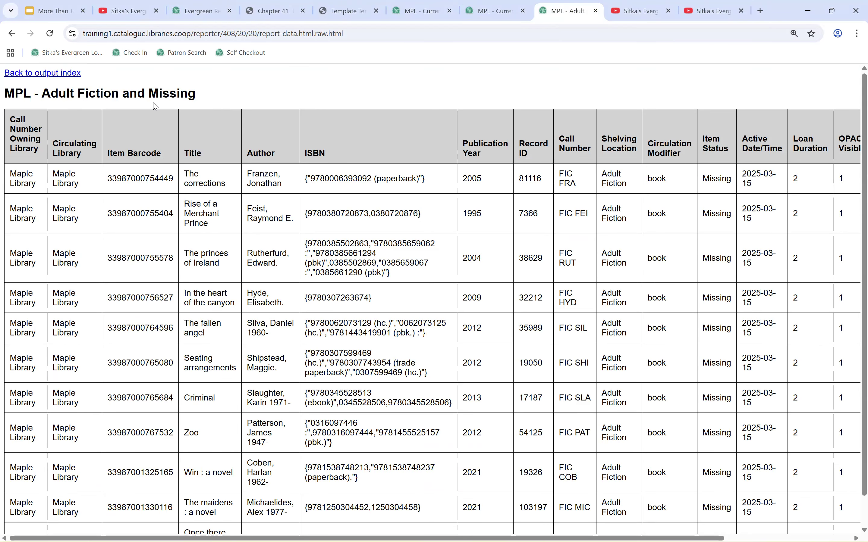
scroll(382, 214, "down", 1)
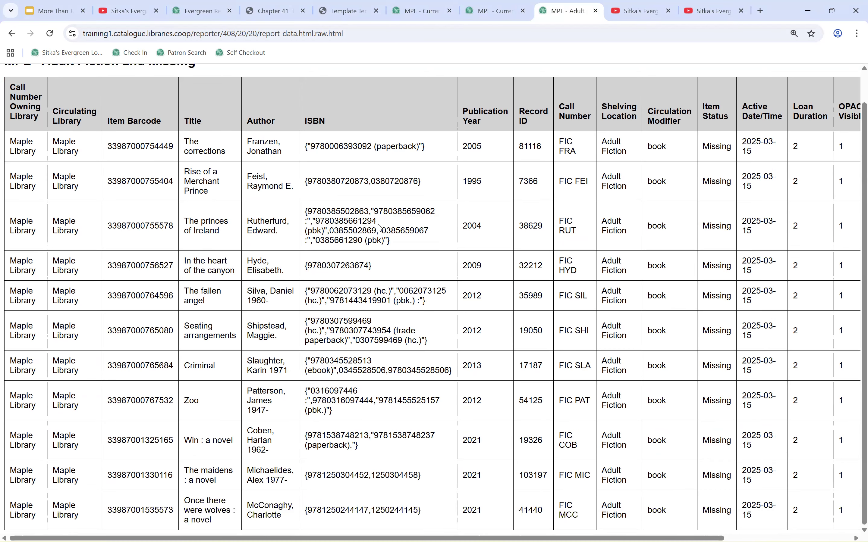
scroll(379, 227, "up", 1)
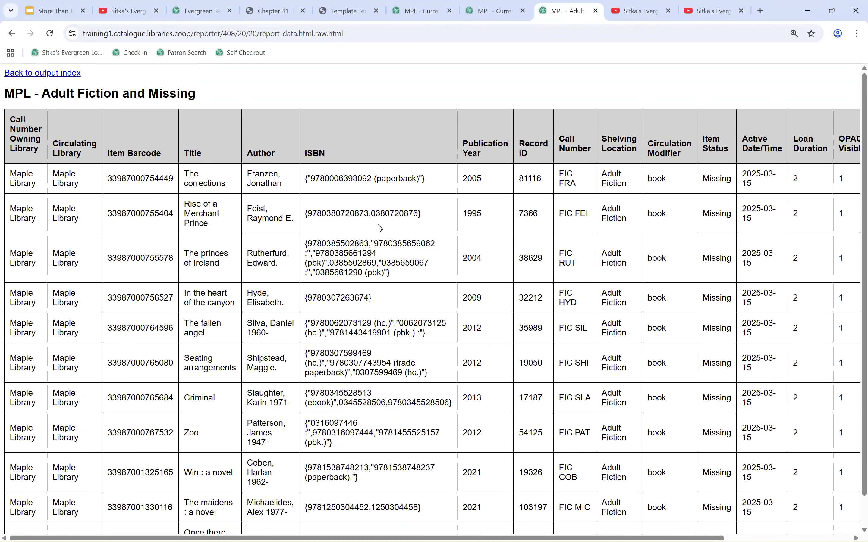
Step: Start a new report from the cloned Shelving Location and Item Status template in the personal Collection templates folder
left_click(206, 14)
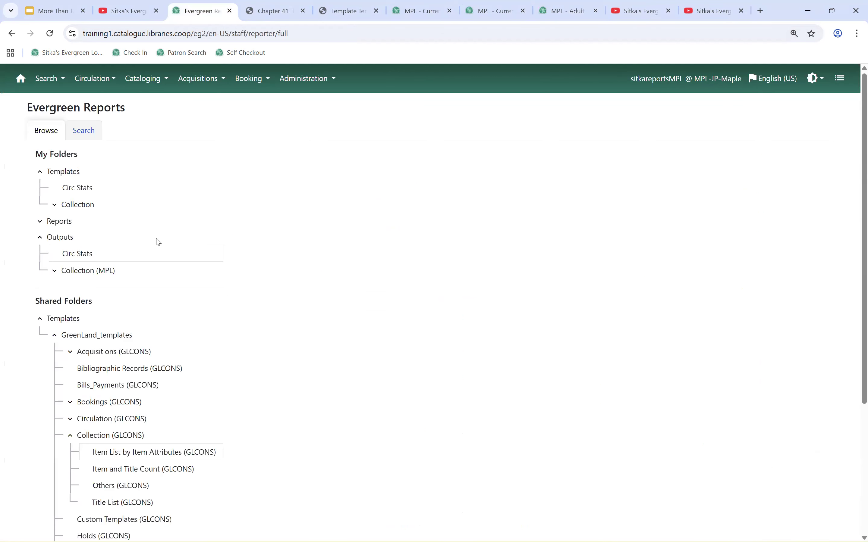
left_click(70, 210)
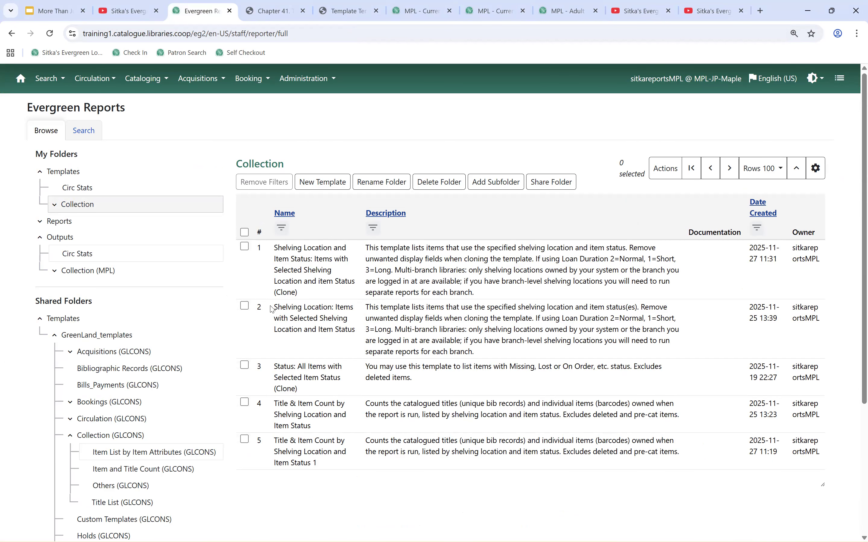
left_click(245, 306)
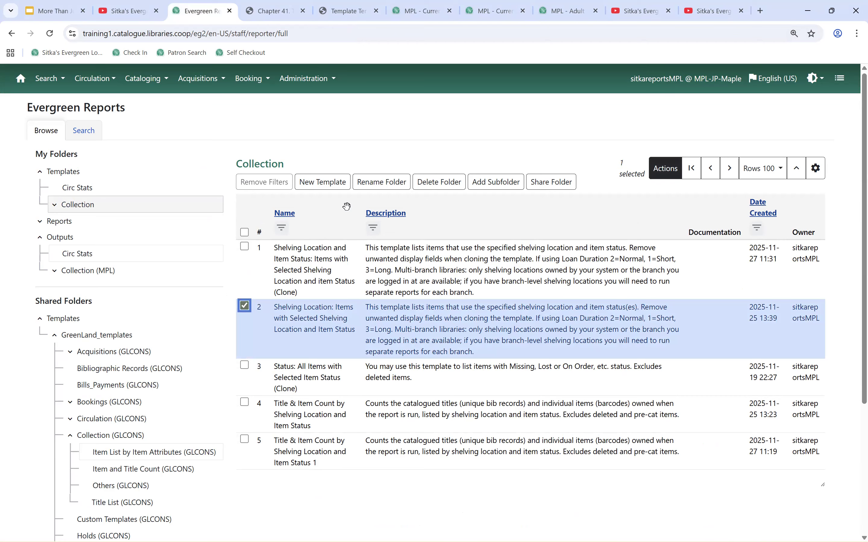
left_click(245, 306)
left_click(245, 247)
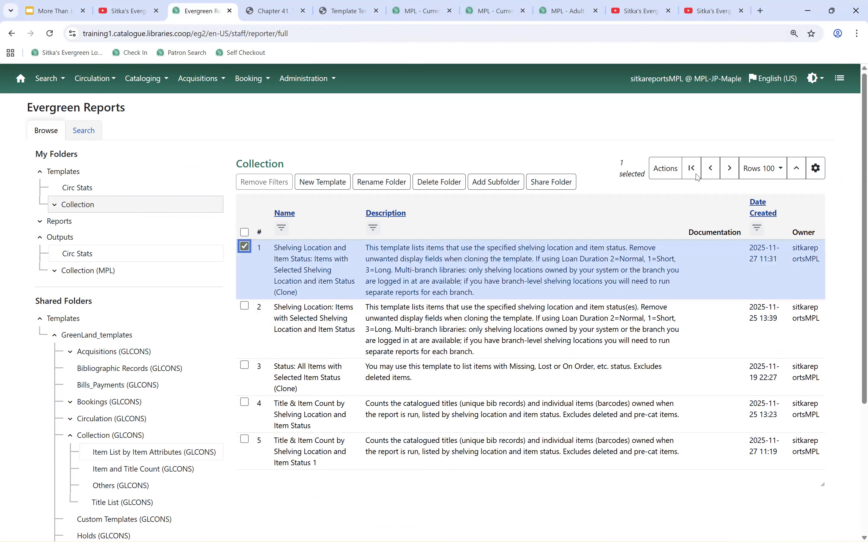
left_click(665, 169)
left_click(636, 245)
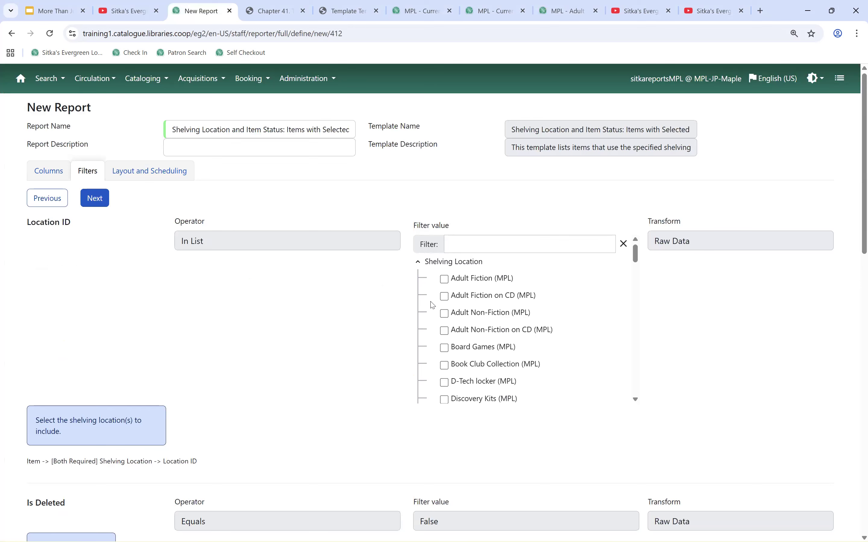
Step: Set the new report's filters to the Adult Fiction (MPL) shelving location, a circulating library and the Missing item status
left_click(445, 279)
scroll(389, 316, "down", 4)
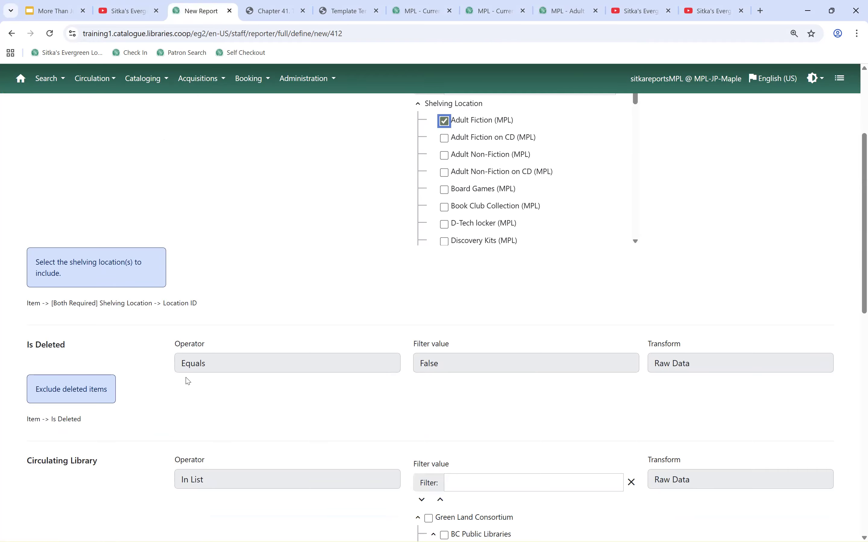
scroll(509, 365, "down", 5)
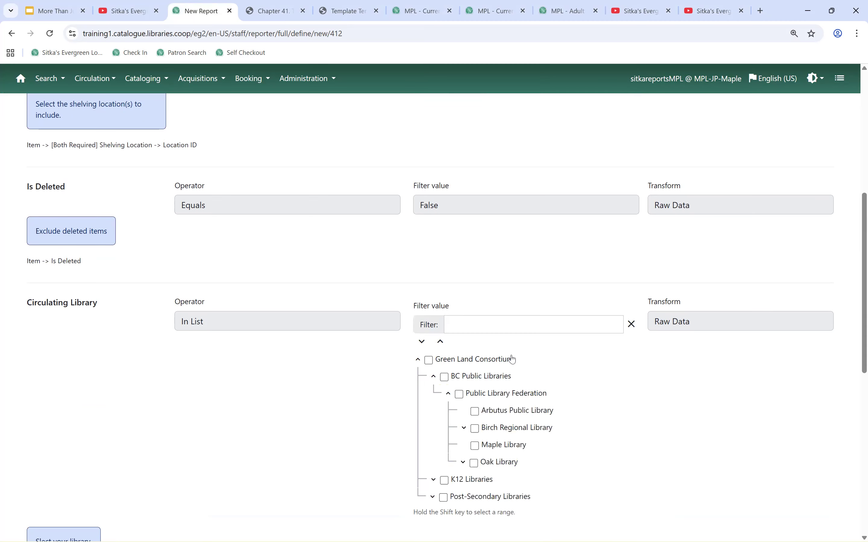
left_click(475, 394)
scroll(358, 335, "down", 9)
scroll(442, 310, "down", 3)
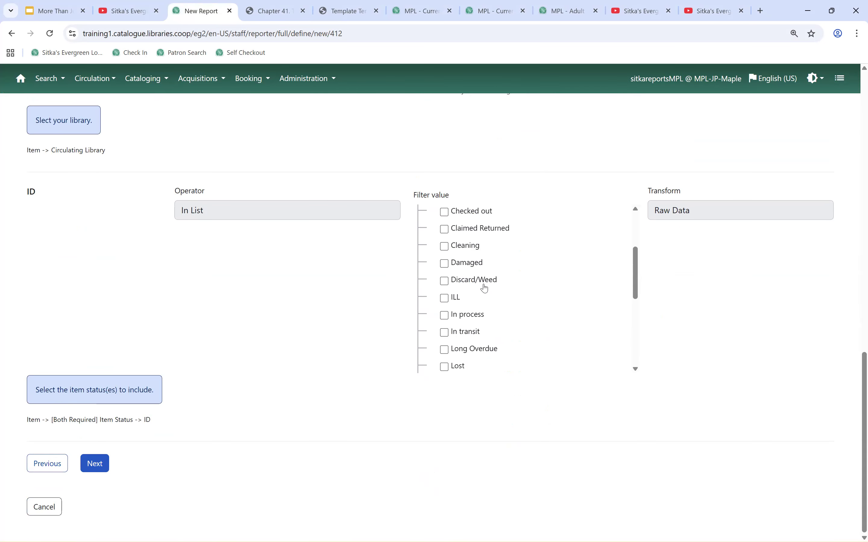
scroll(481, 291, "down", 3)
left_click(445, 313)
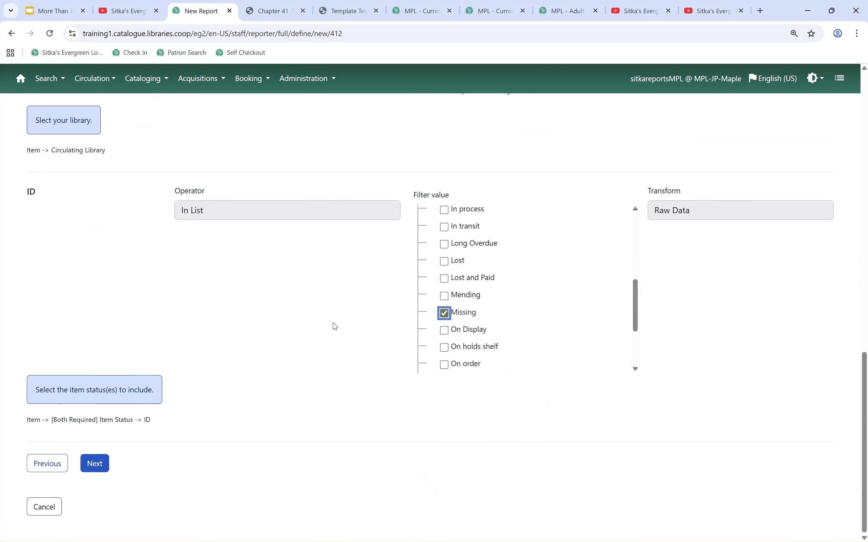
Step: Look again at the "MPL - Adult Fiction and Missing" output, and cancel the new report
left_click(561, 11)
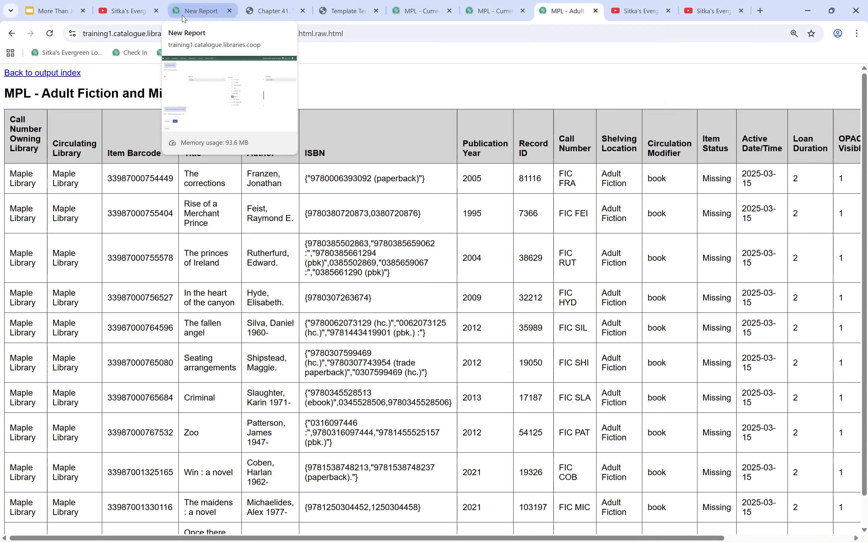
left_click(197, 13)
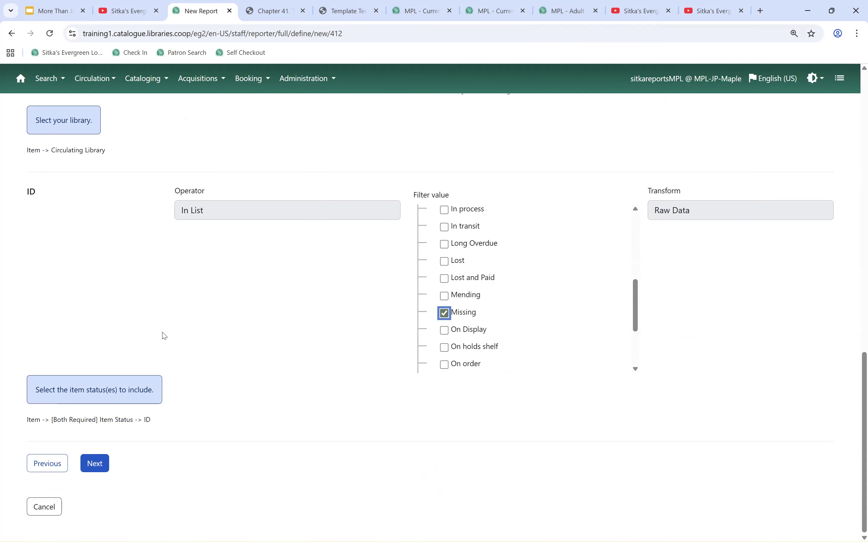
left_click(43, 511)
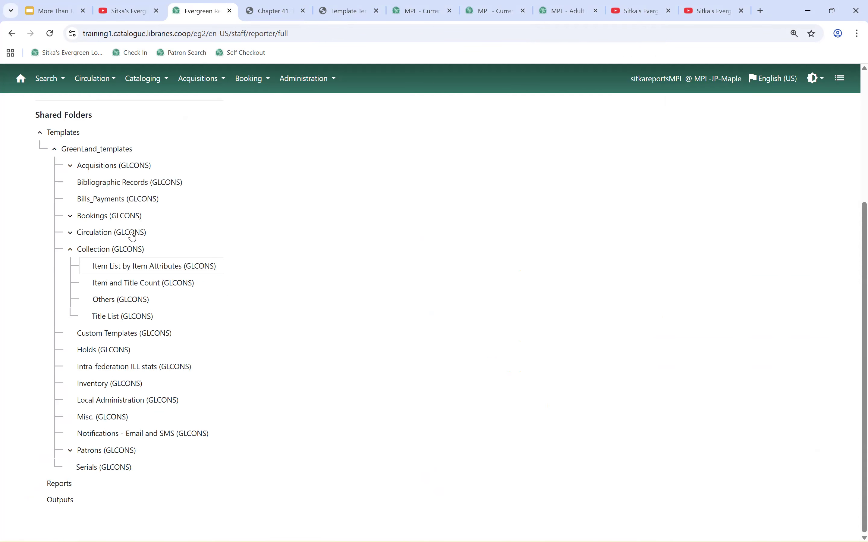
Step: Open a new clone of the saved Shelving Location and Item Status template, and examine its display fields and source tree
scroll(132, 237, "up", 5)
left_click(64, 203)
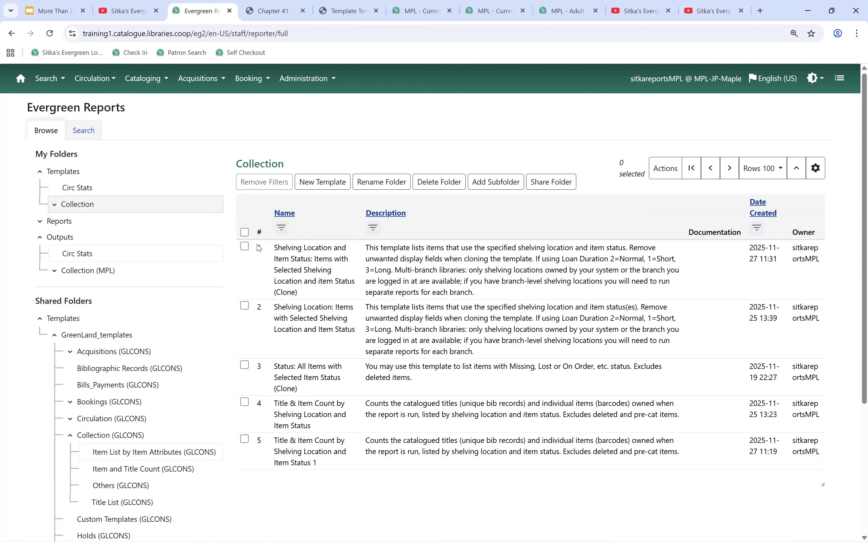
left_click(244, 246)
left_click(665, 168)
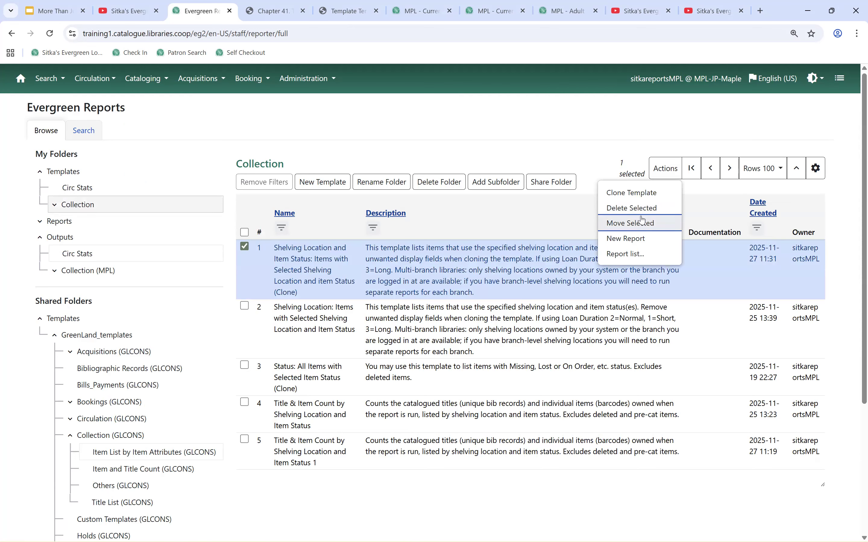
left_click(639, 193)
scroll(325, 259, "down", 1)
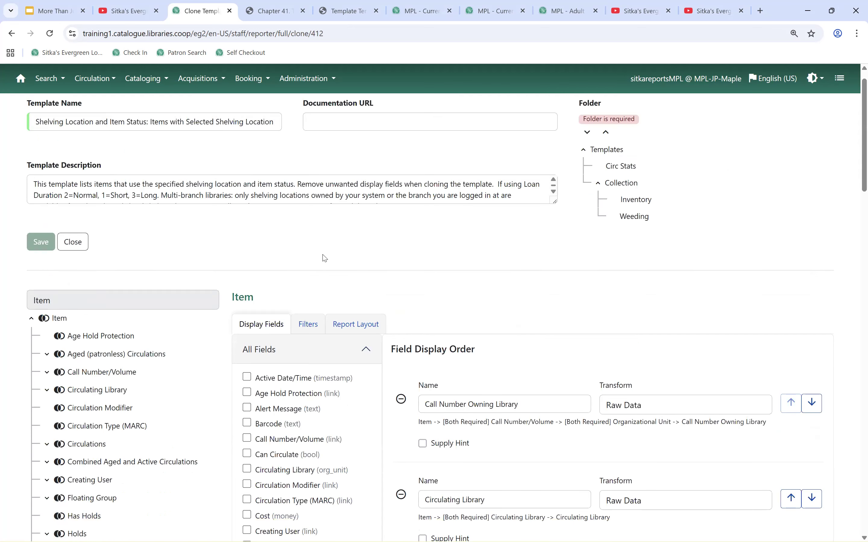
scroll(325, 259, "down", 2)
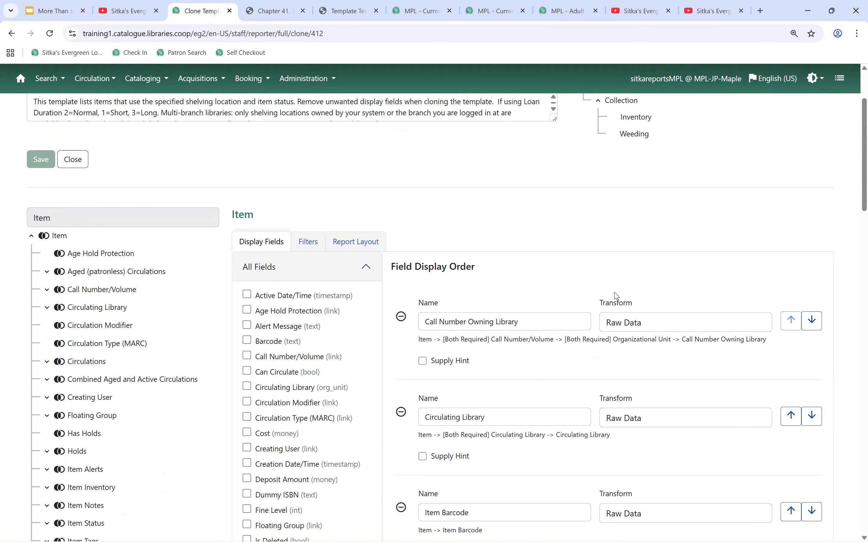
scroll(616, 297, "down", 3)
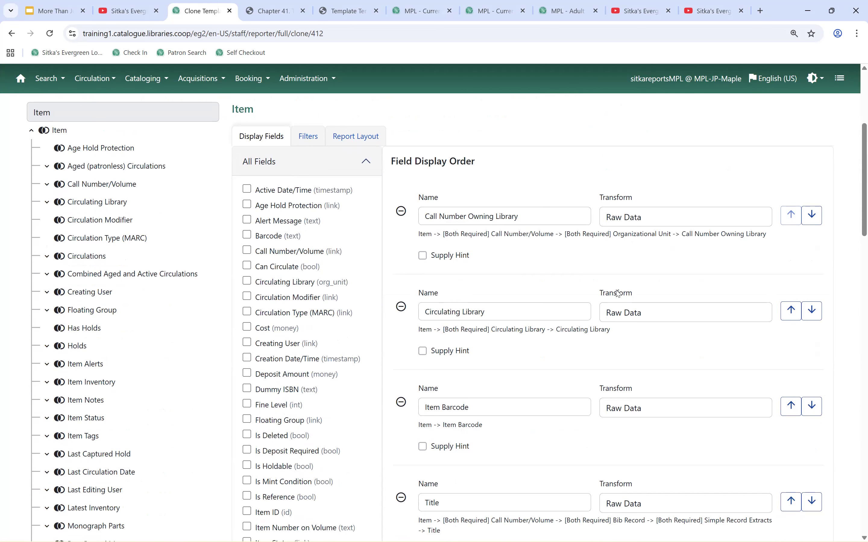
scroll(510, 305, "down", 4)
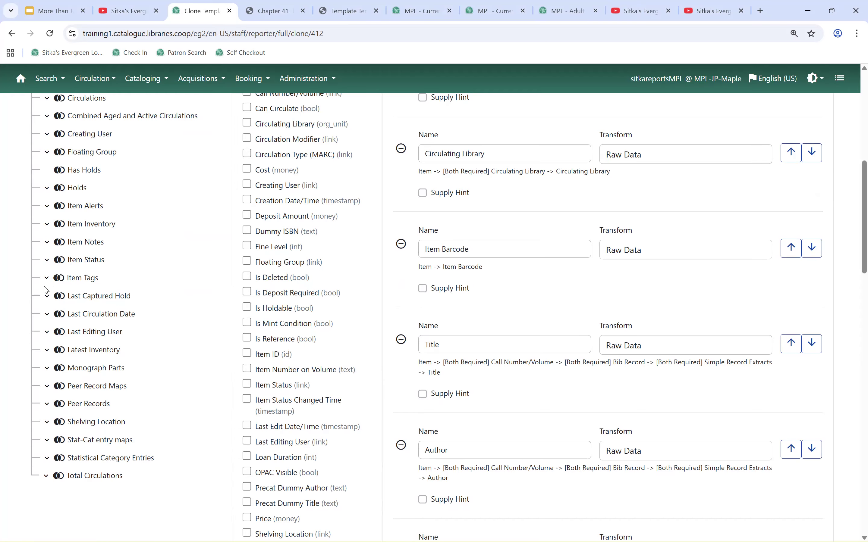
scroll(132, 269, "up", 4)
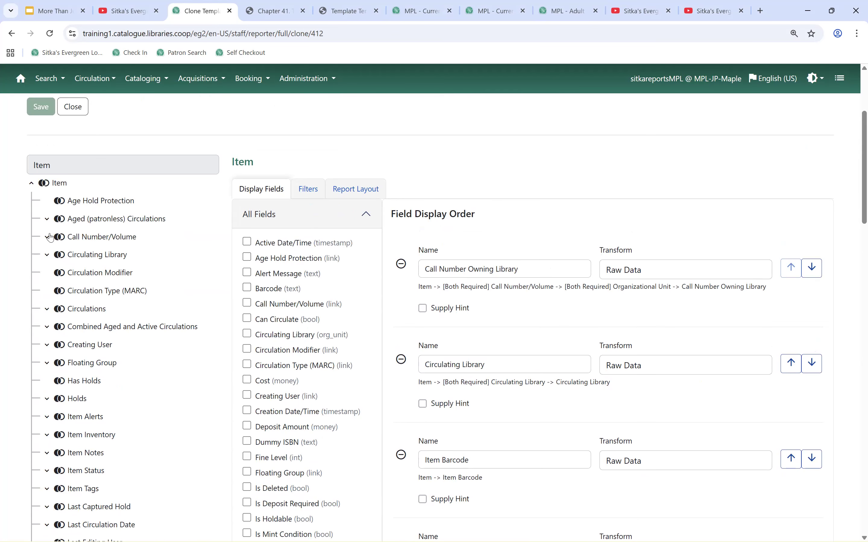
Step: Set inner joins on the Call Number/Volume source and the Bib Record source nested under it
left_click(60, 237)
left_click(91, 286)
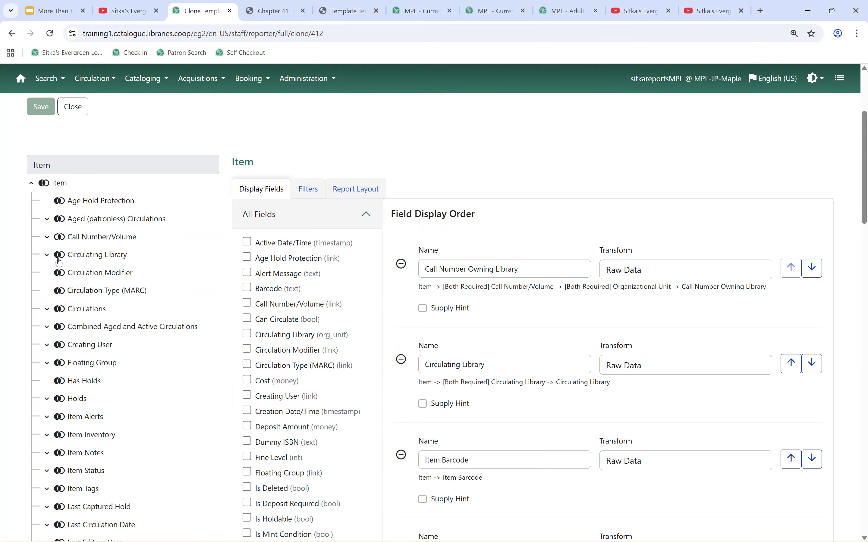
left_click(45, 238)
left_click(74, 255)
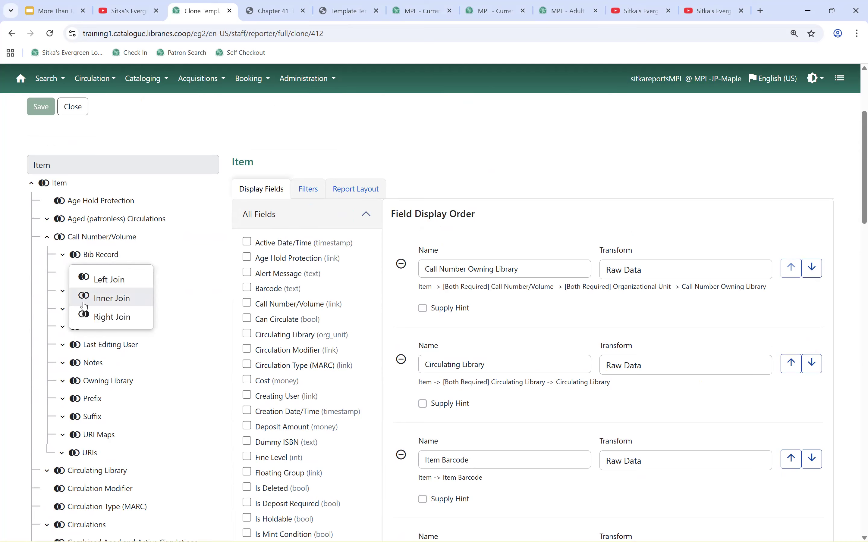
left_click(94, 300)
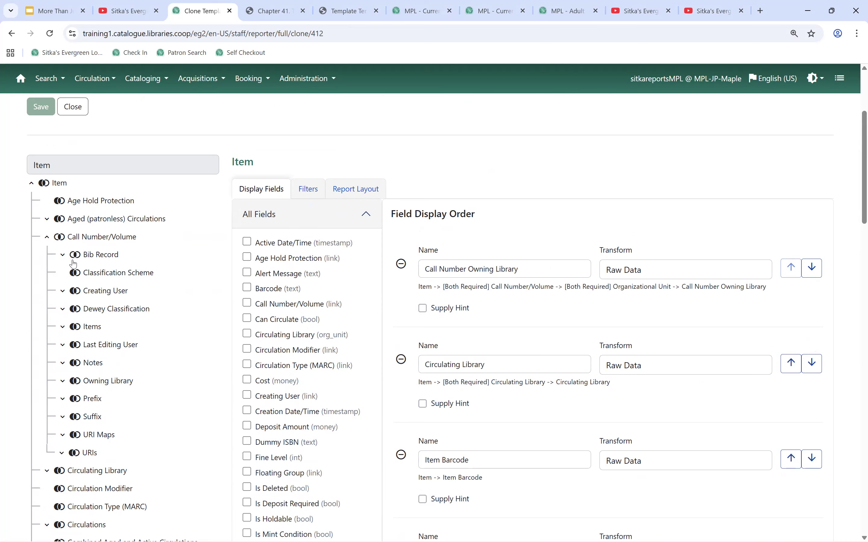
Step: Set an inner join on Simple Record Extracts under Bib Record and show that source's fields
left_click(62, 256)
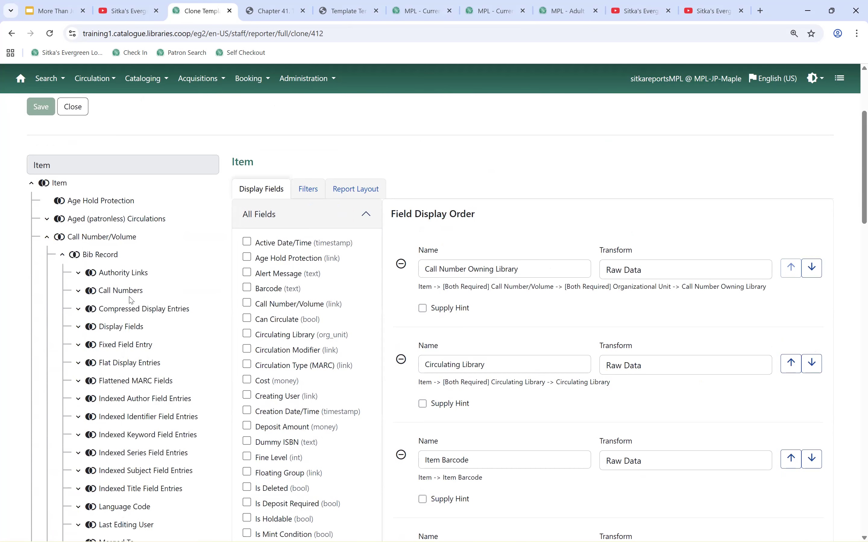
scroll(130, 303, "down", 4)
scroll(130, 303, "down", 5)
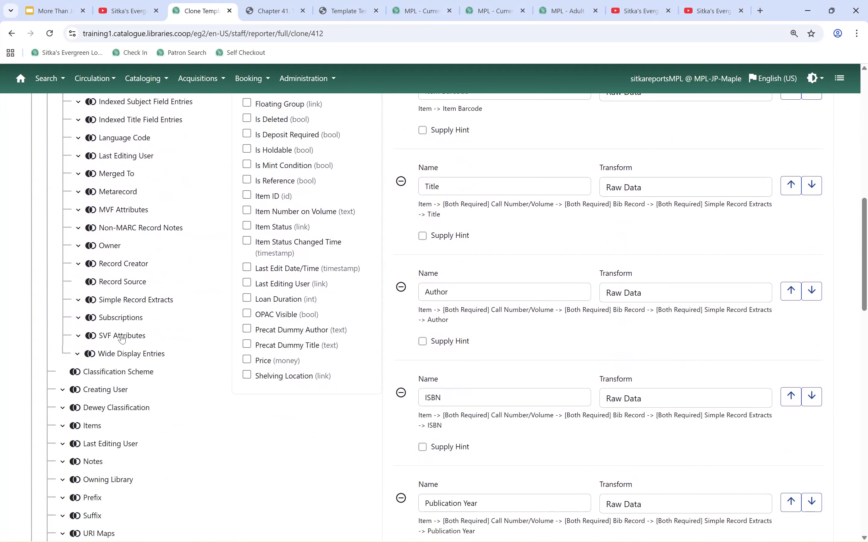
left_click(91, 300)
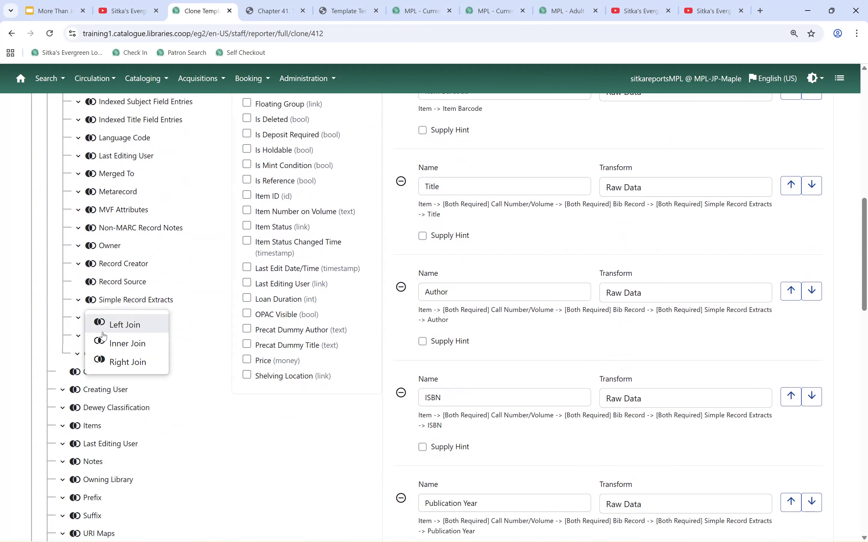
left_click(109, 342)
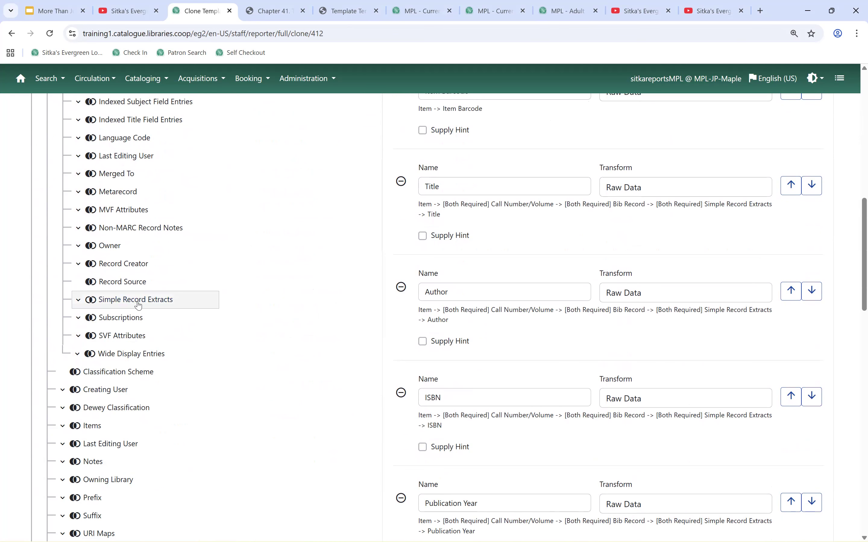
Step: Examine the available Simple Record Extracts fields, and close the cloned template without saving
scroll(260, 345, "up", 8)
scroll(261, 347, "up", 3)
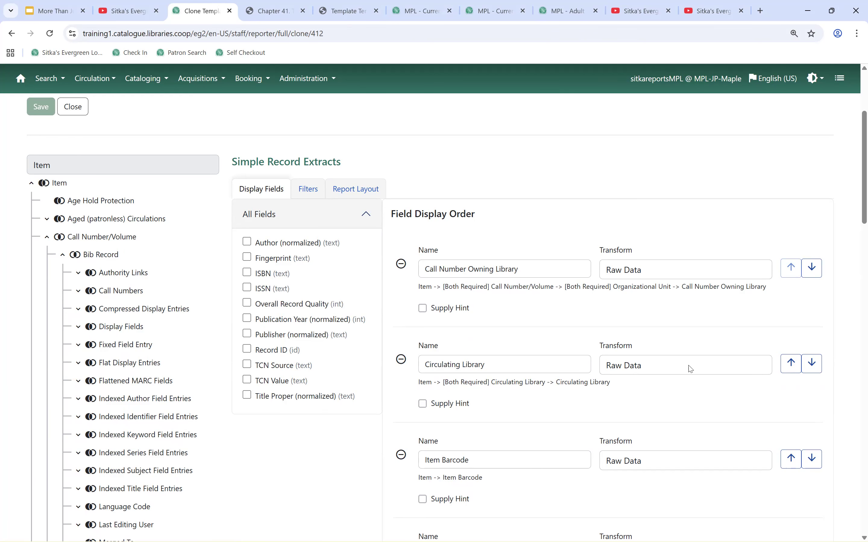
scroll(231, 257, "up", 4)
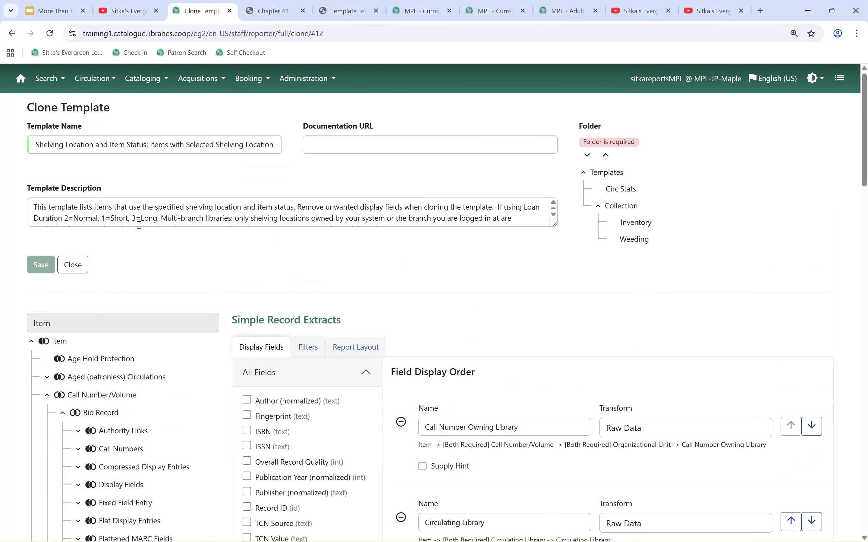
left_click(74, 266)
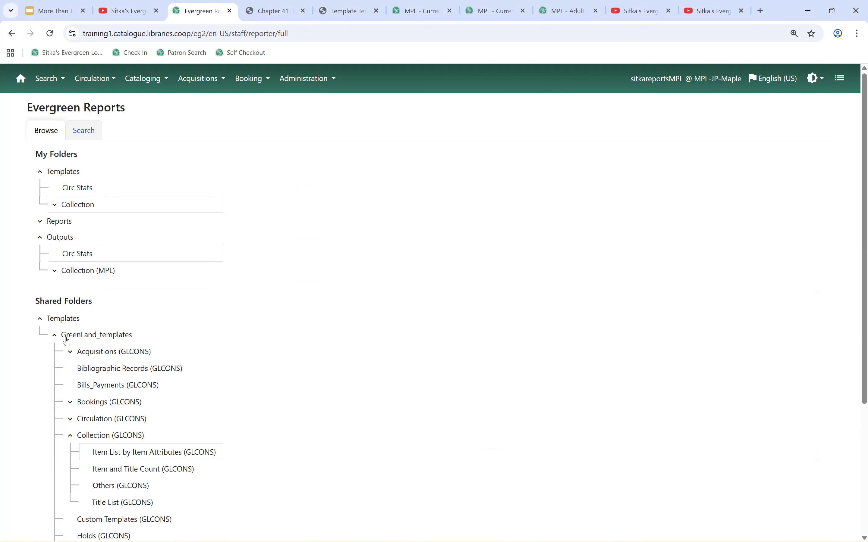
Step: List the templates in the shared Overdue and others folder under Circulation in GreenLand_templates
scroll(76, 359, "down", 2)
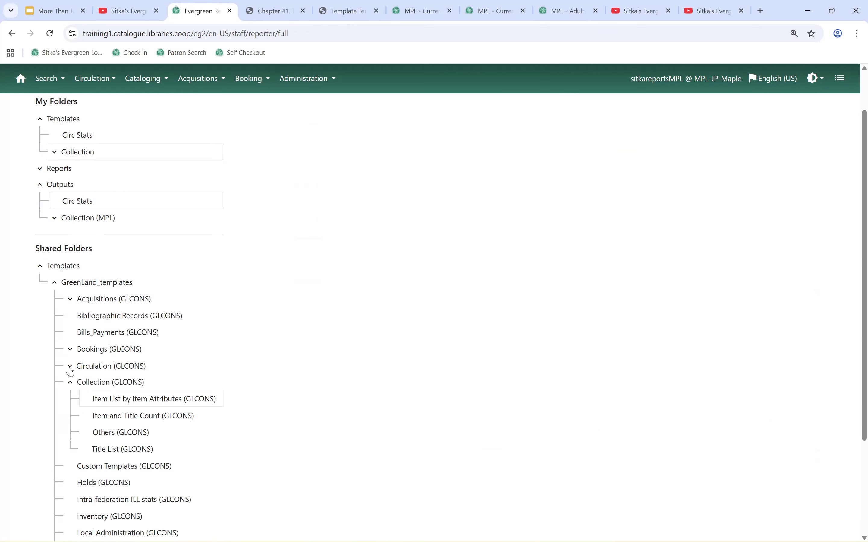
left_click(71, 367)
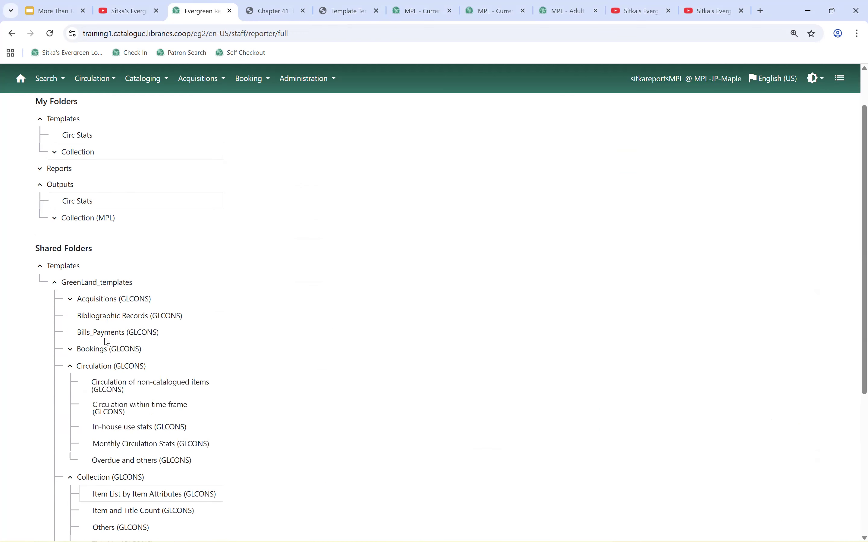
left_click(124, 460)
scroll(359, 327, "down", 1)
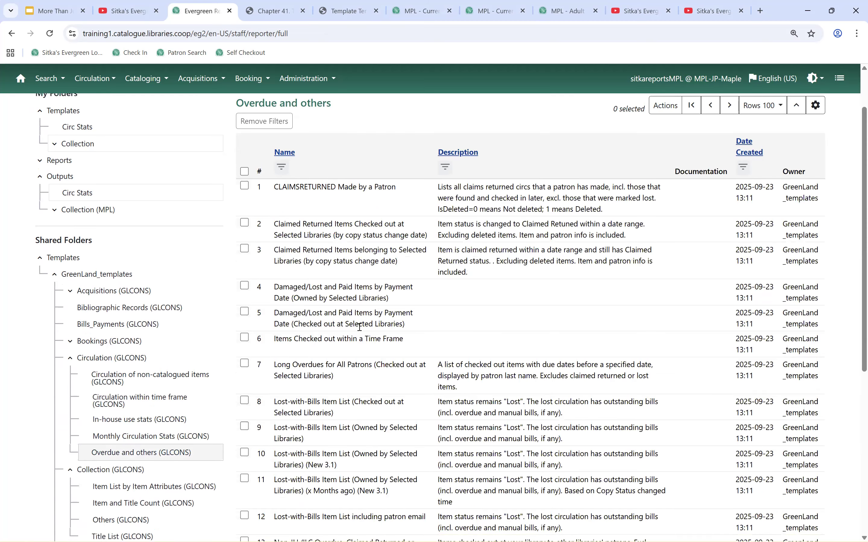
scroll(359, 327, "down", 8)
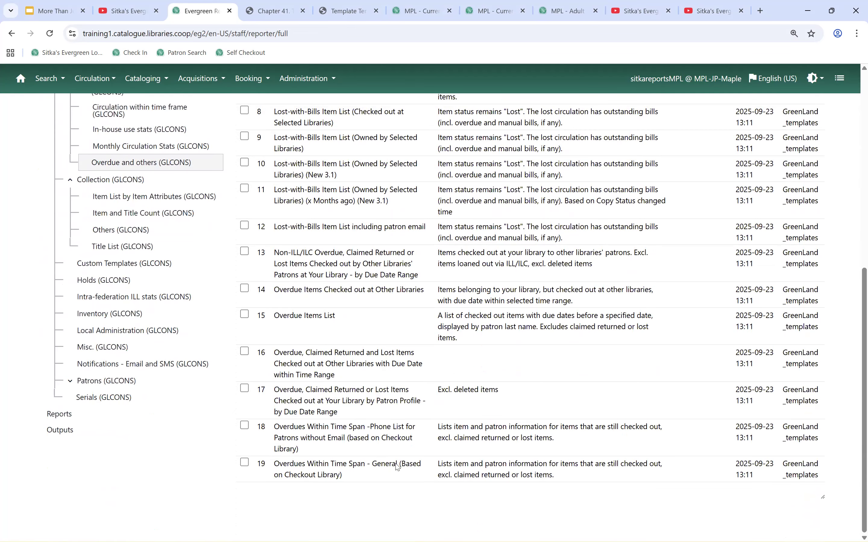
Step: Clone the Overdues Within Time Span - General (Based on Checkout Library) template and choose Collection as its folder
left_click(243, 463)
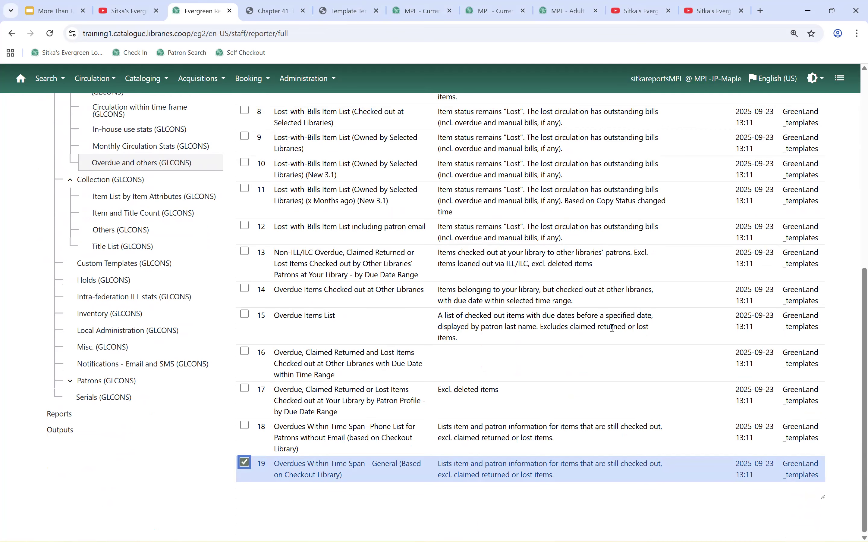
scroll(690, 306, "up", 10)
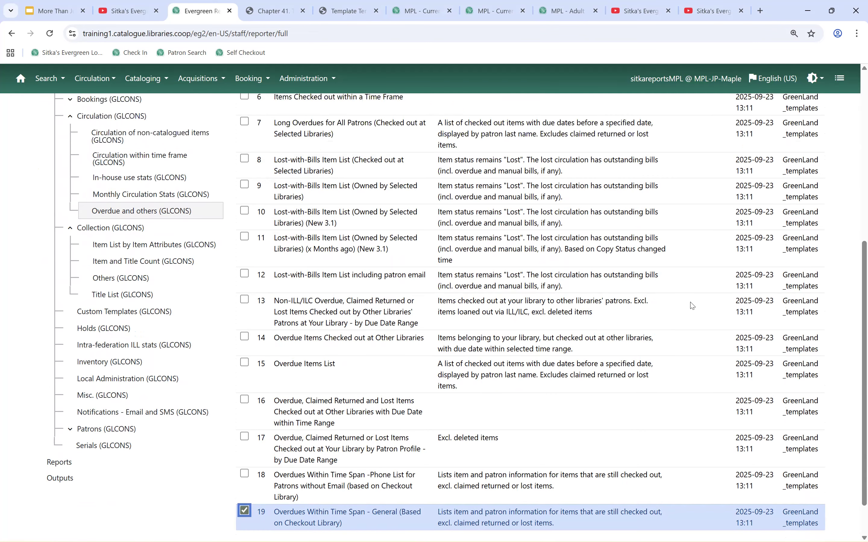
left_click(665, 166)
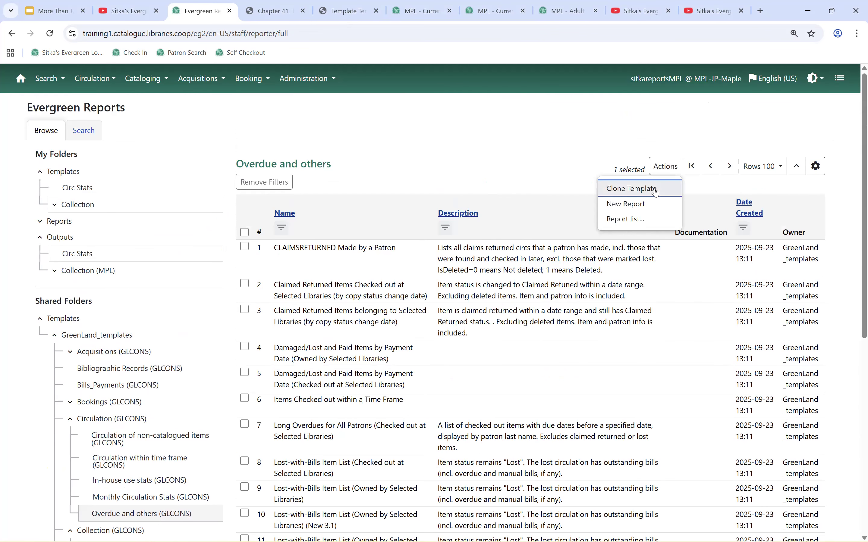
left_click(656, 192)
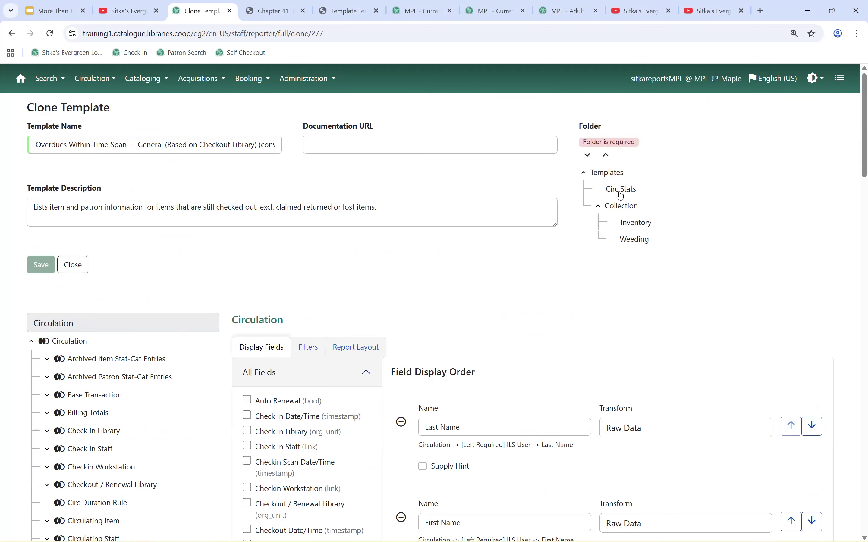
left_click(623, 206)
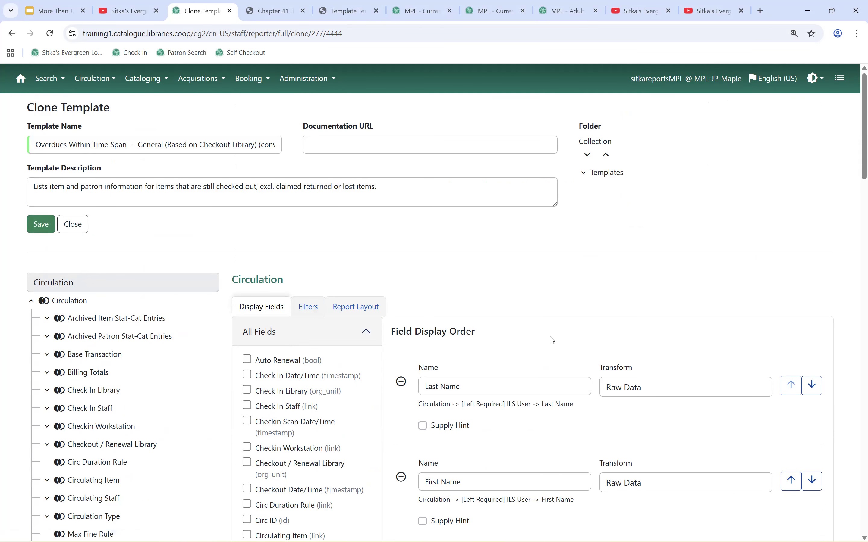
Step: Examine the clone's display fields and their transforms, including the transform options available for Item Title
scroll(549, 328, "down", 2)
scroll(564, 327, "down", 10)
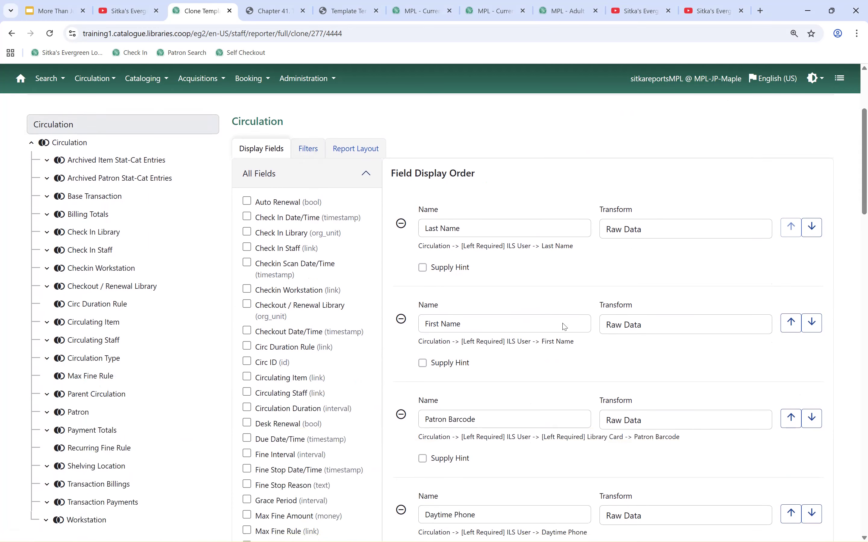
scroll(564, 327, "down", 6)
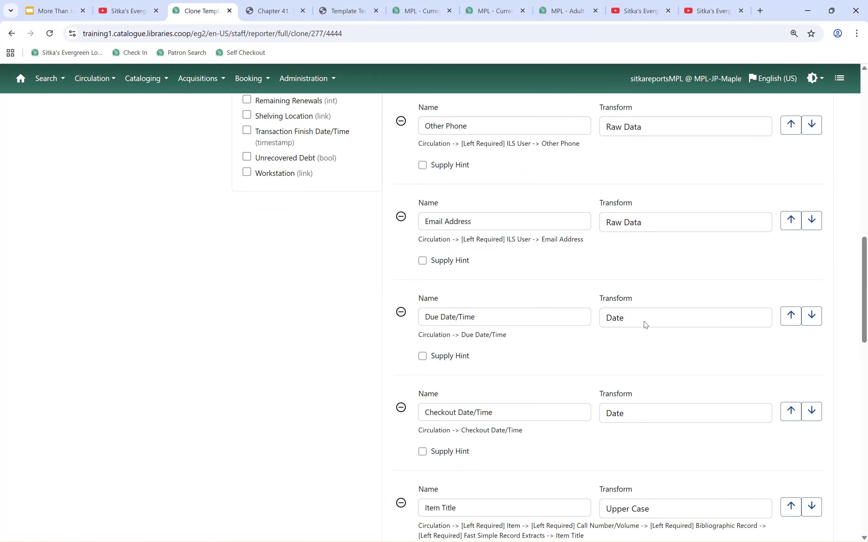
scroll(643, 324, "down", 4)
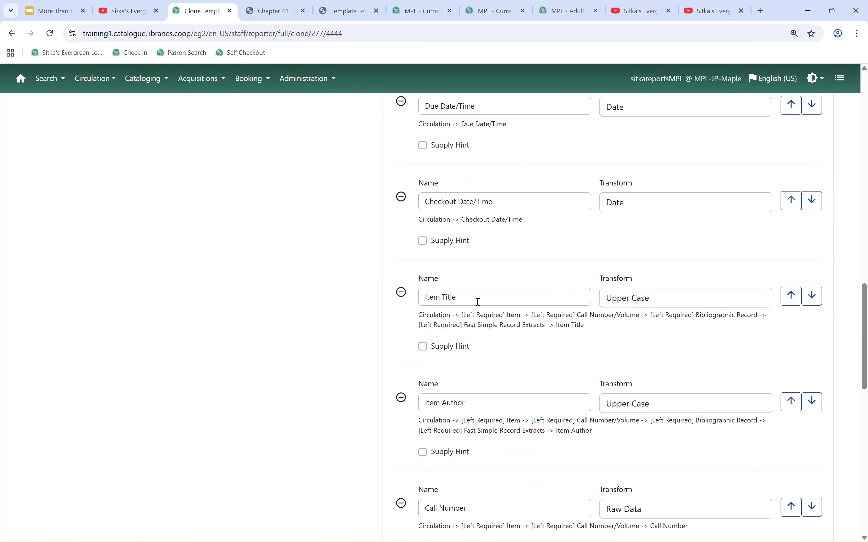
left_click(649, 305)
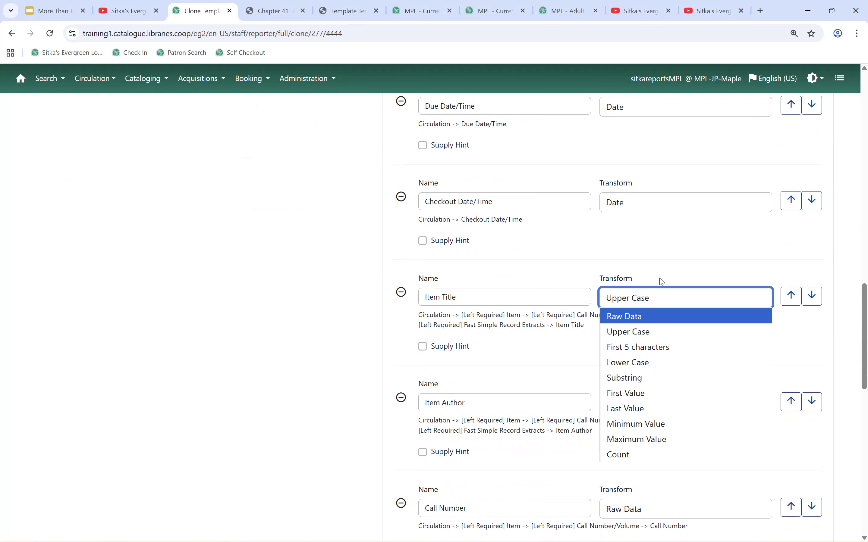
left_click(666, 255)
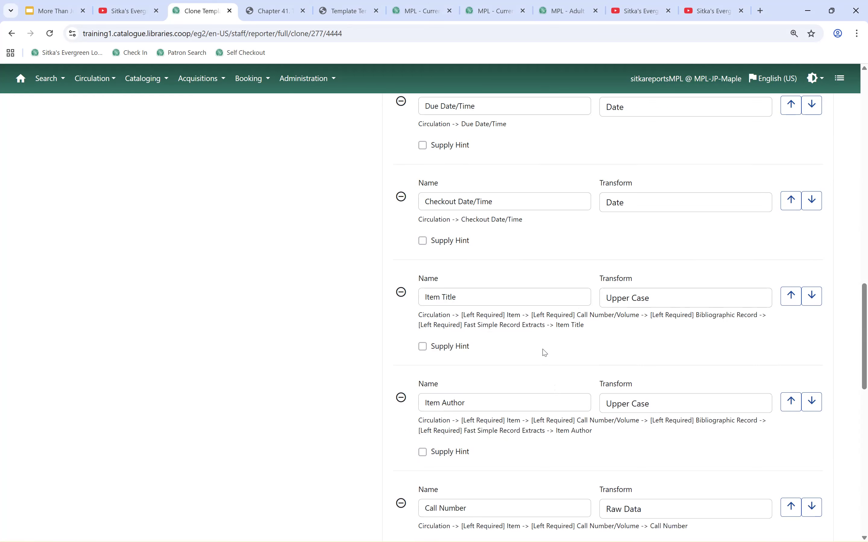
Step: Review the clone's filter fields and the operator options available for the Check In Date/Time filter
scroll(541, 362, "up", 15)
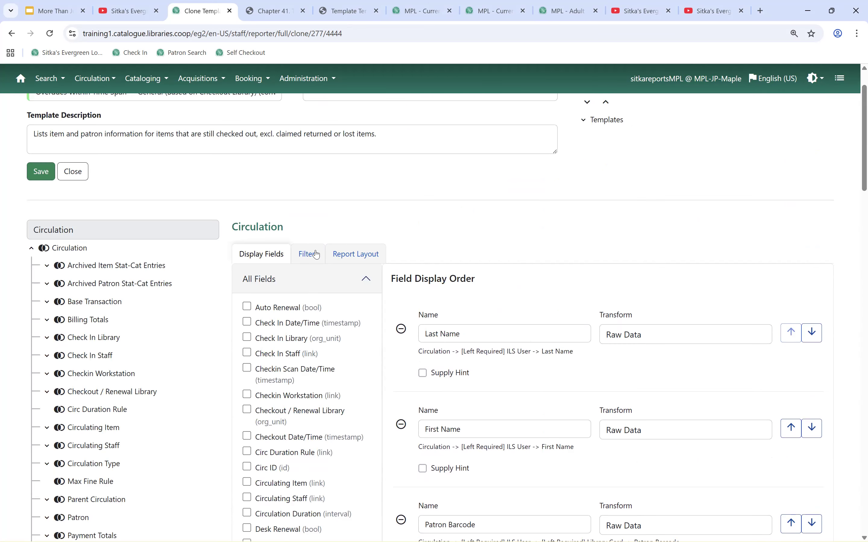
left_click(314, 256)
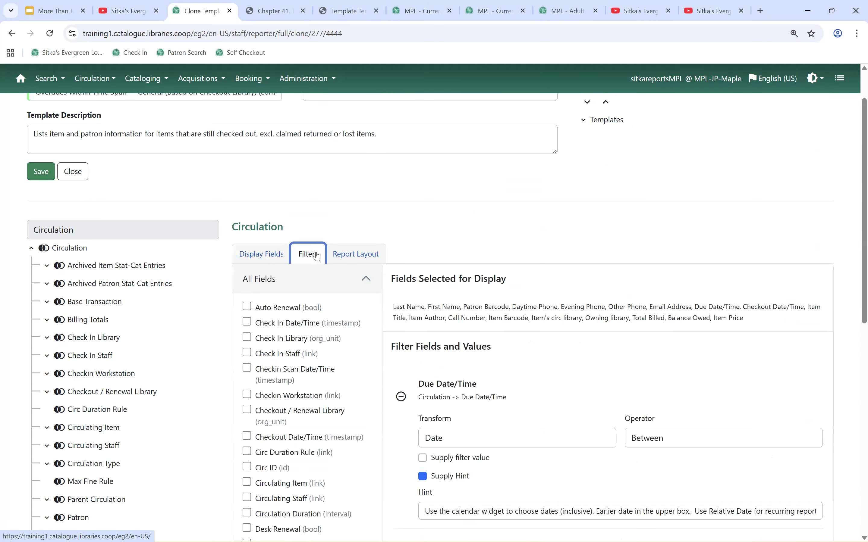
scroll(677, 324, "down", 4)
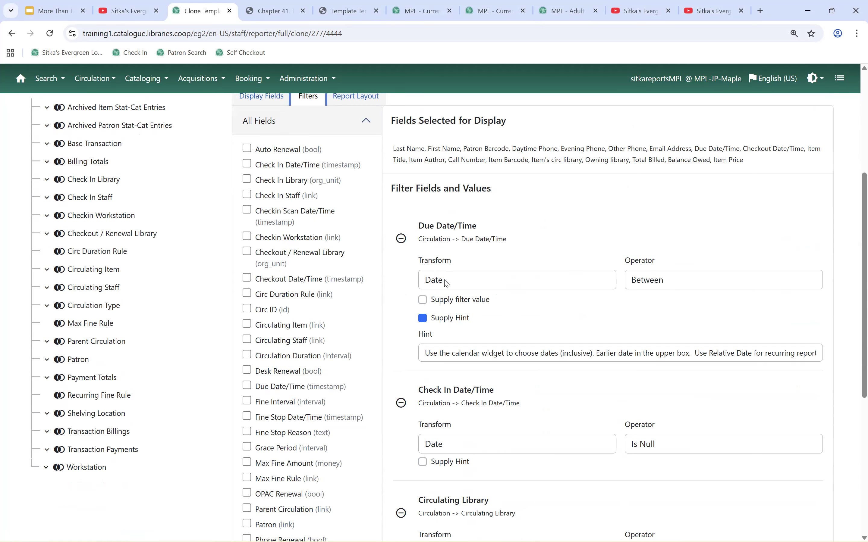
scroll(502, 416, "down", 3)
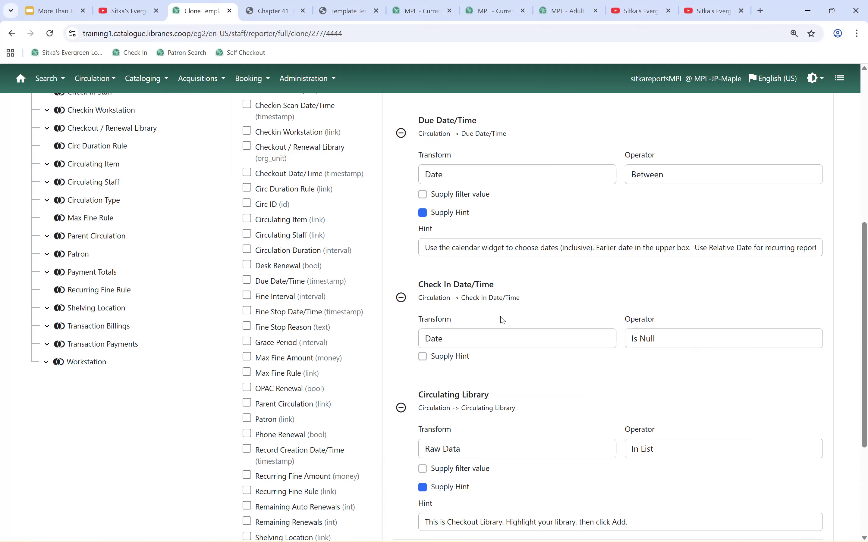
left_click(672, 343)
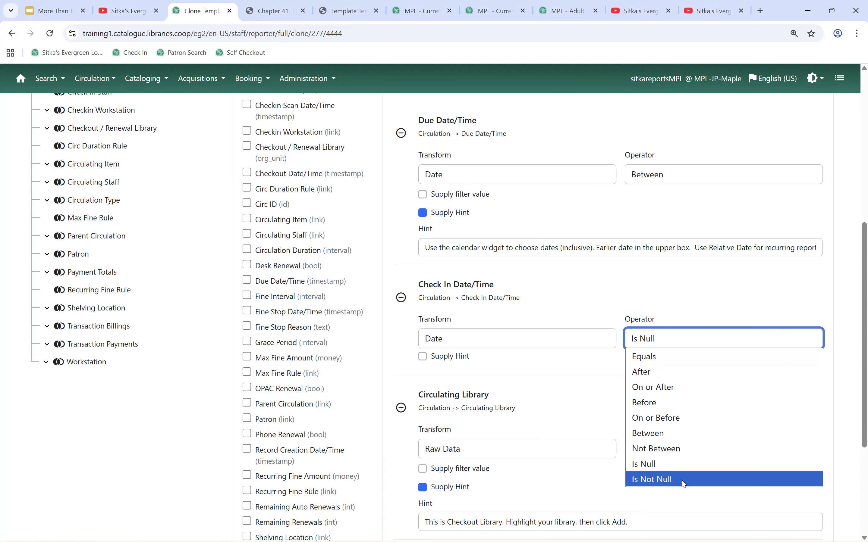
left_click(611, 303)
scroll(609, 304, "up", 5)
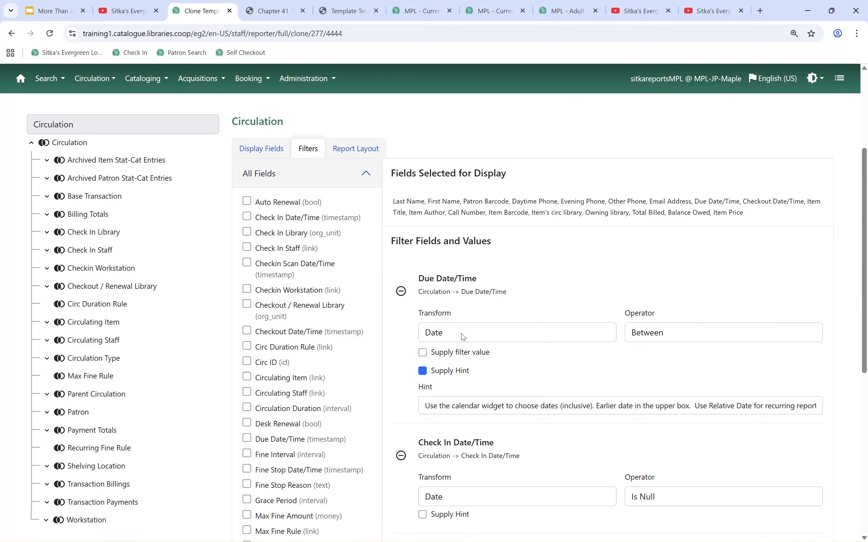
Step: Set the Due Date/Time filter's transform to Month and its operator to In List
left_click(503, 339)
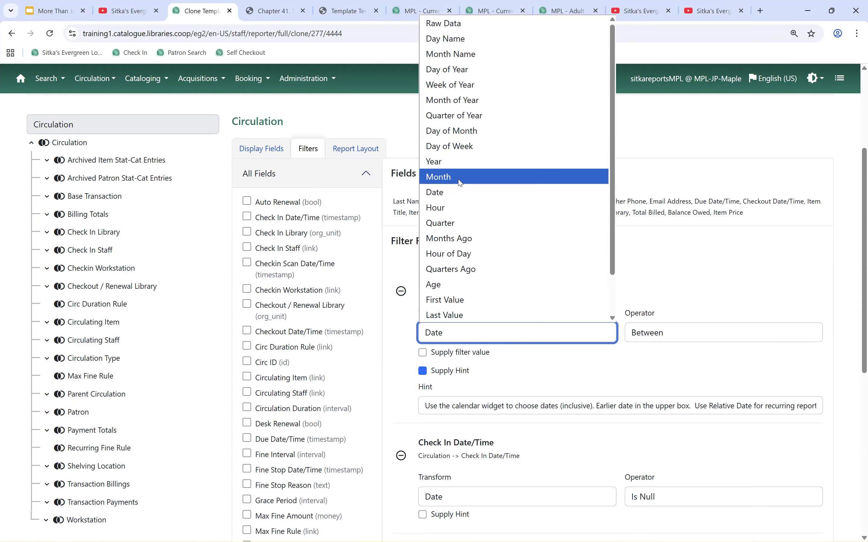
left_click(443, 182)
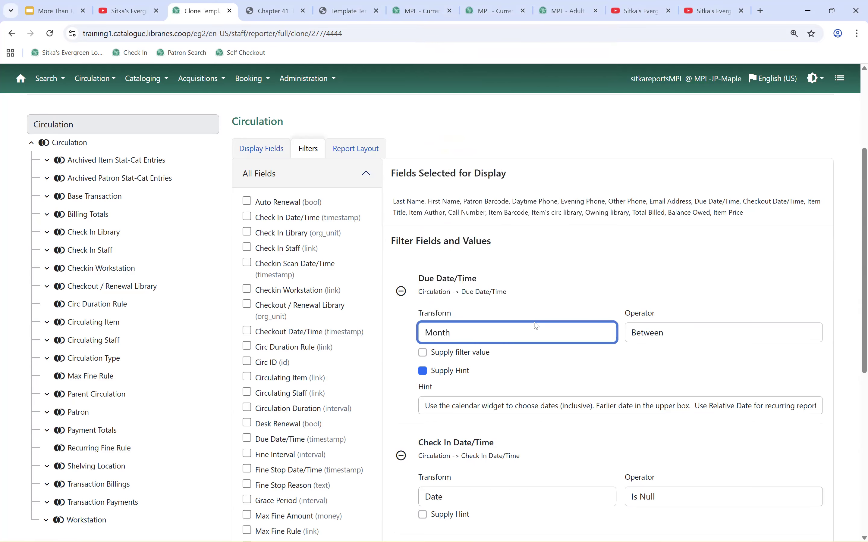
left_click(648, 339)
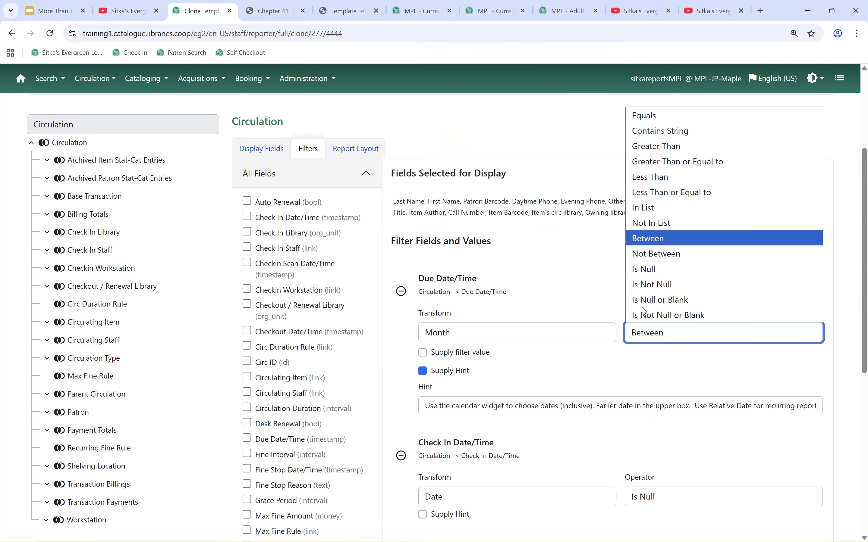
left_click(651, 210)
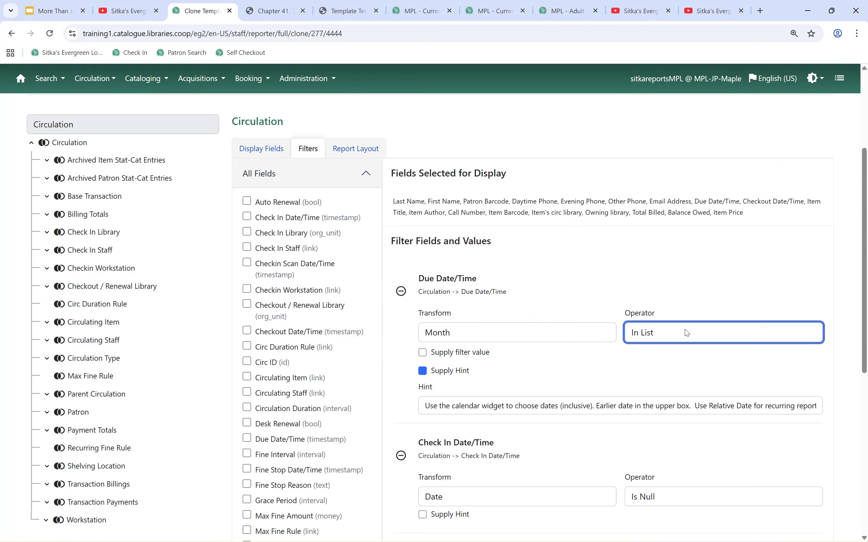
Step: Return the Due Date/Time filter to the Date transform with the Between operator
left_click(517, 341)
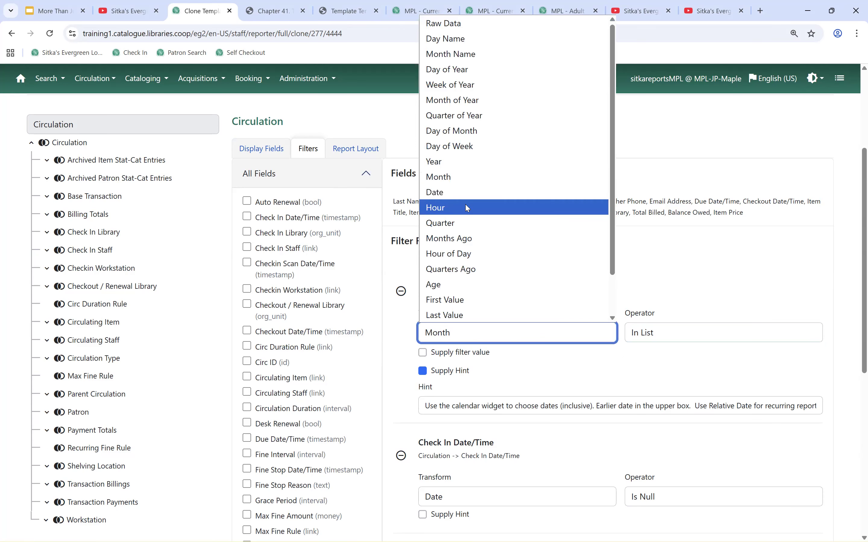
left_click(451, 192)
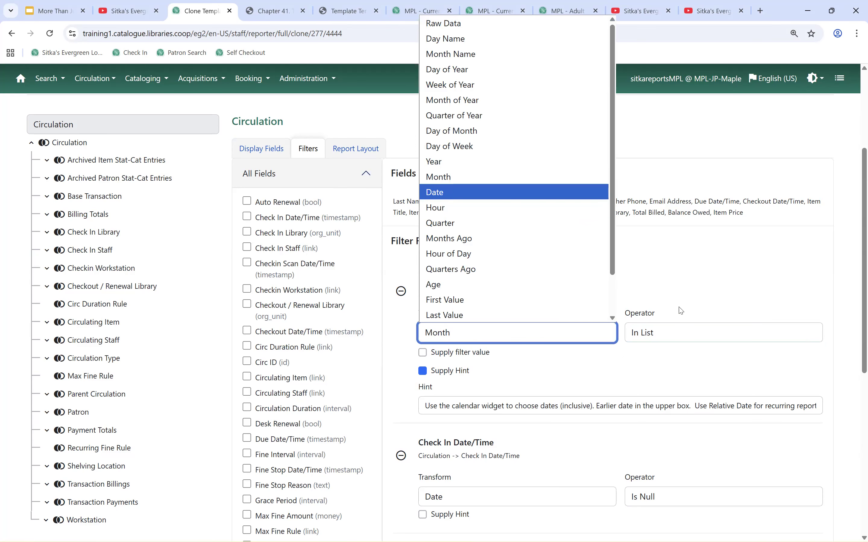
left_click(674, 337)
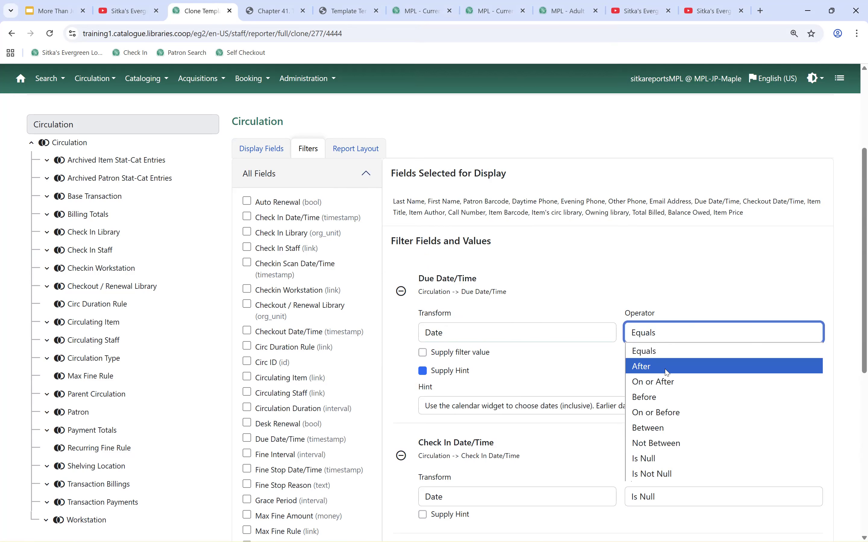
left_click(656, 434)
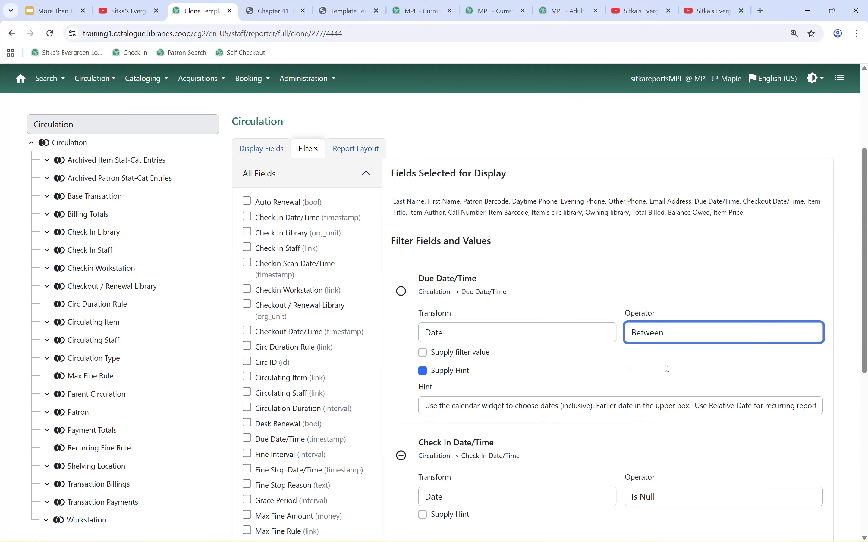
Step: Look over the remaining filters and close the cloned overdues template without saving
scroll(675, 284, "down", 1)
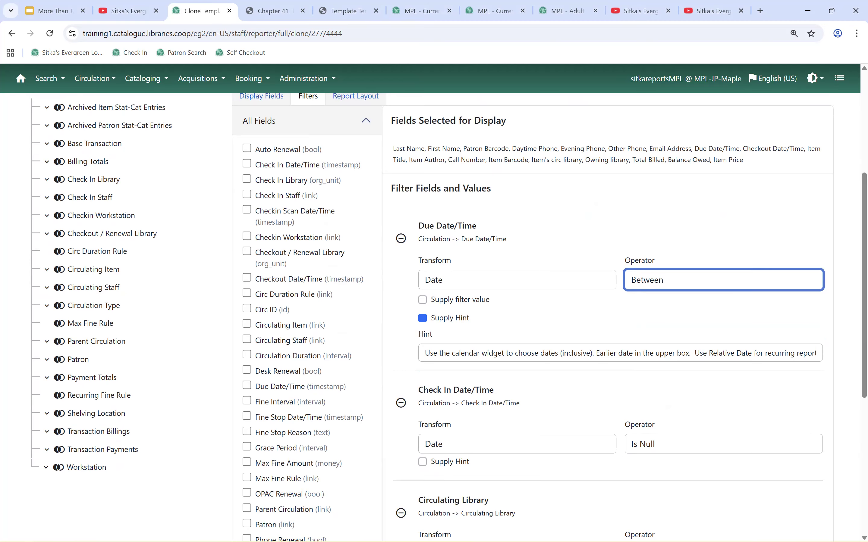
scroll(490, 309, "down", 2)
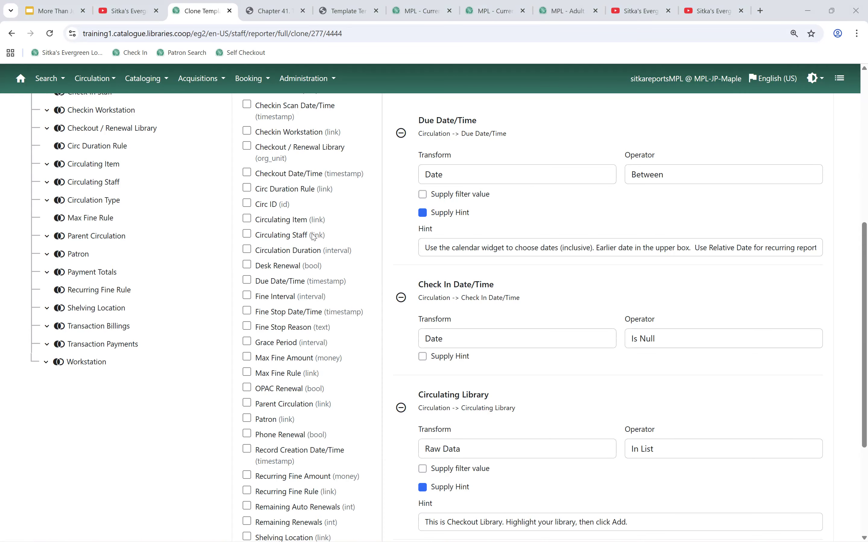
scroll(193, 268, "up", 7)
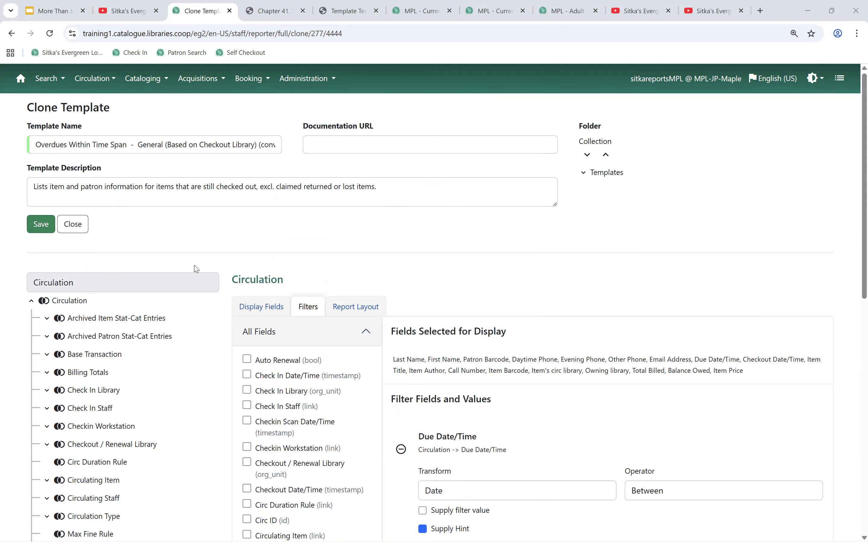
left_click(77, 228)
left_click(484, 167)
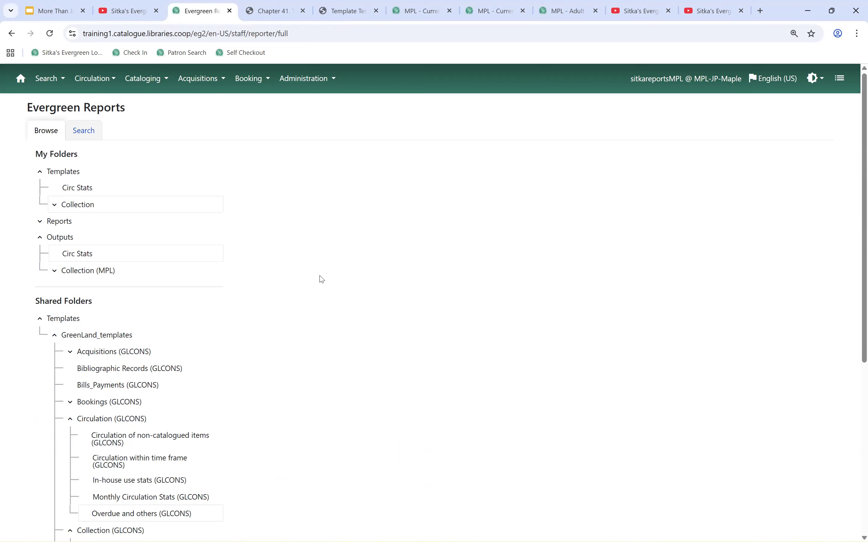
Step: View the templates in the personal Collection folder and in the shared Local Administration folder
left_click(87, 206)
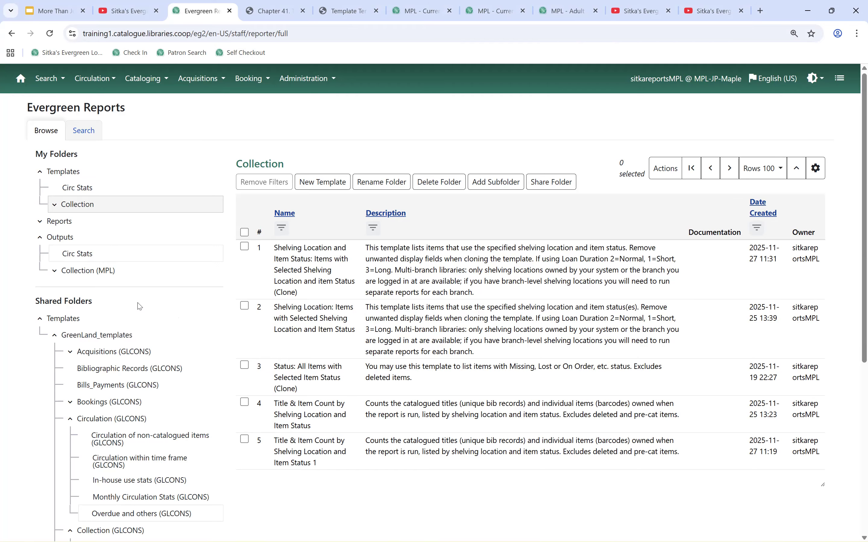
scroll(136, 298, "down", 7)
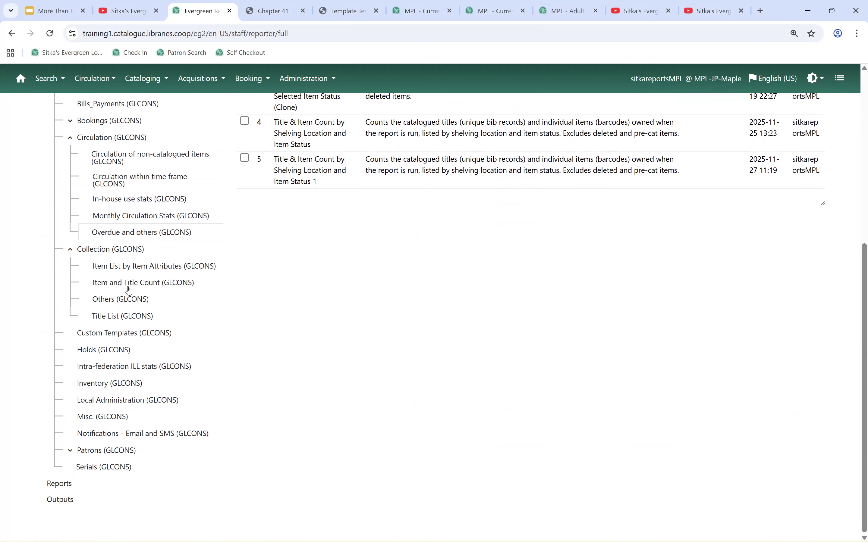
left_click(125, 401)
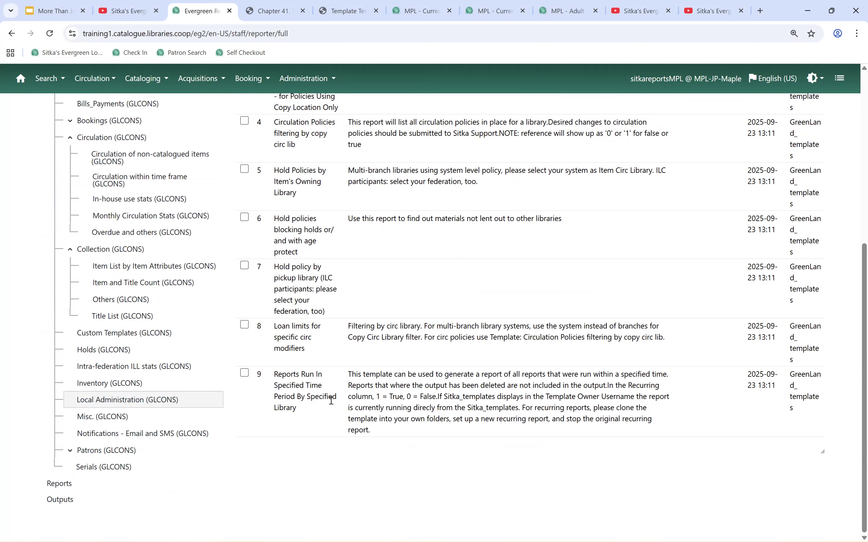
Step: Start a new report from the shared "Reports Run In Specified Time Period By Specified Library" template
left_click(245, 374)
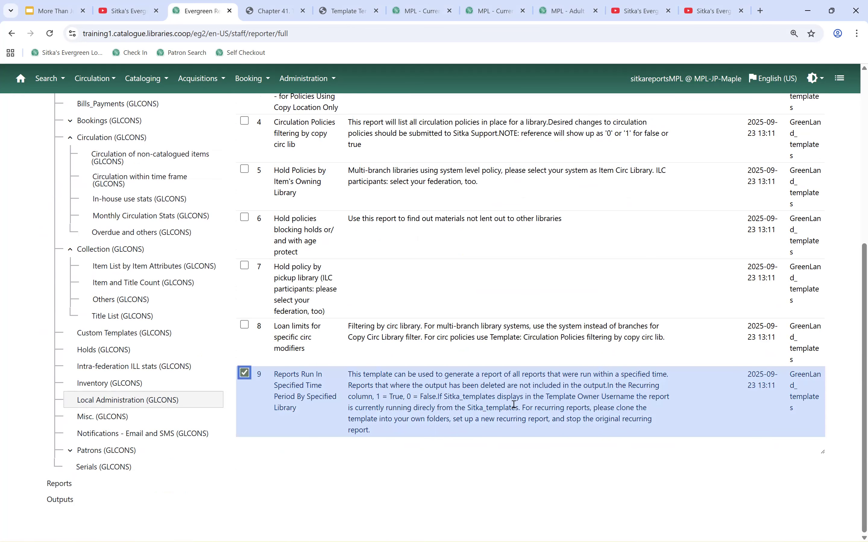
scroll(514, 404, "up", 8)
left_click(669, 172)
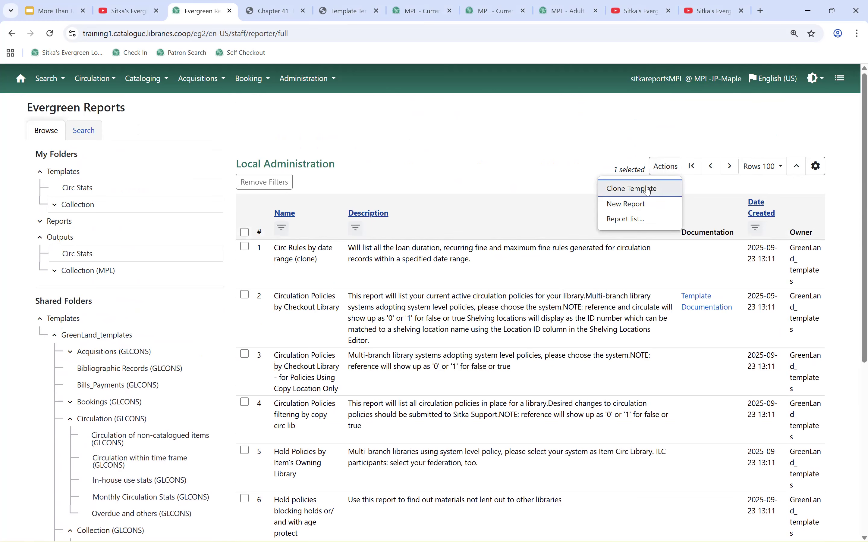
left_click(638, 205)
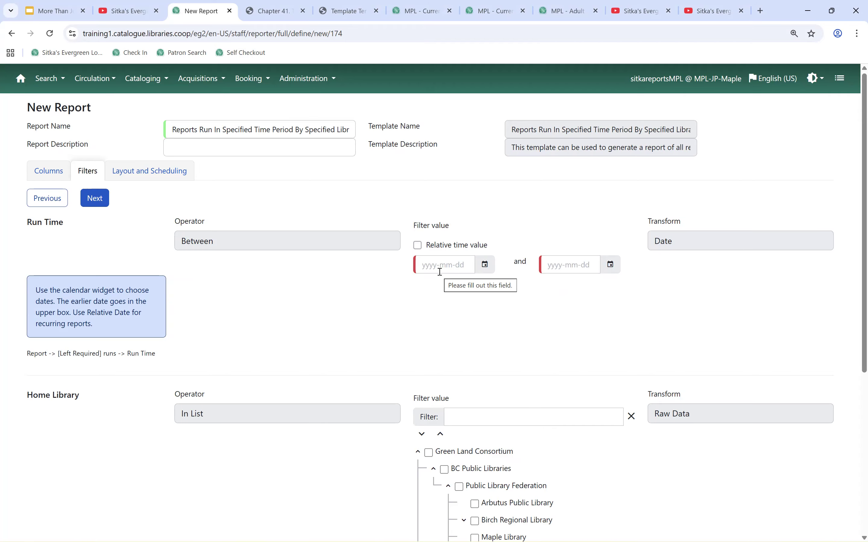
Step: Look over the Run Time and Home Library filters, and cancel the new report without saving
scroll(480, 411, "down", 5)
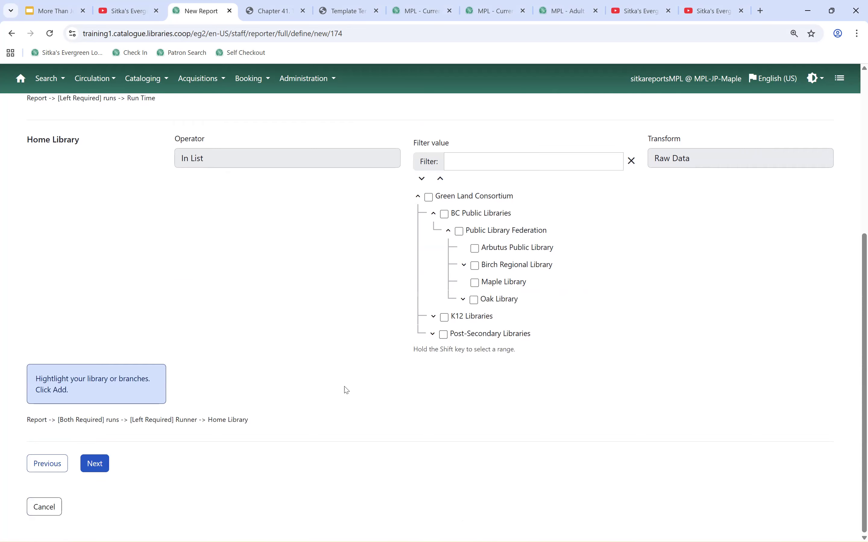
scroll(346, 390, "up", 5)
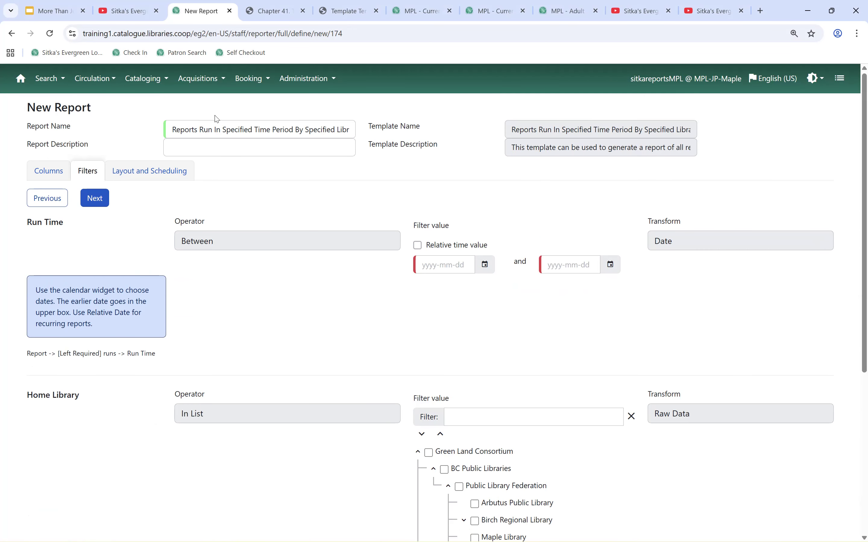
scroll(131, 391, "down", 5)
left_click(44, 507)
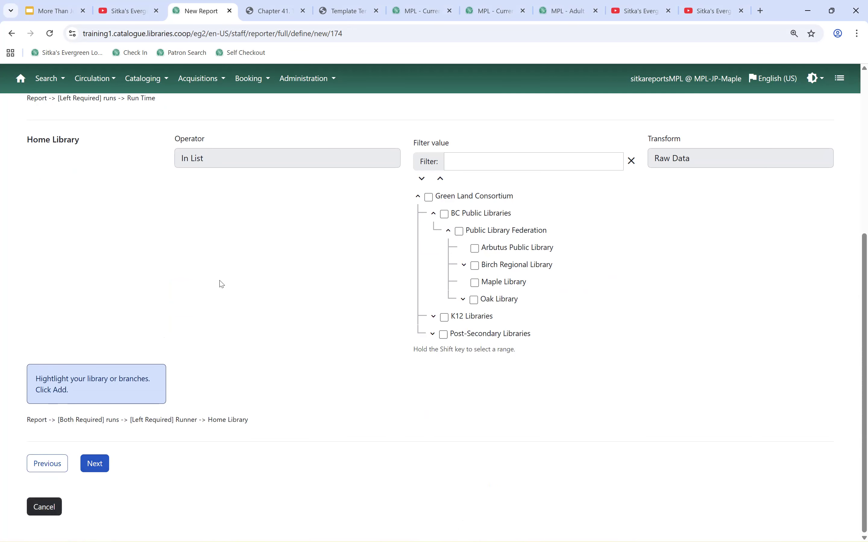
Step: Open the HTML output of the completed MPL report from the personal Collection output folder
left_click(54, 204)
left_click(72, 204)
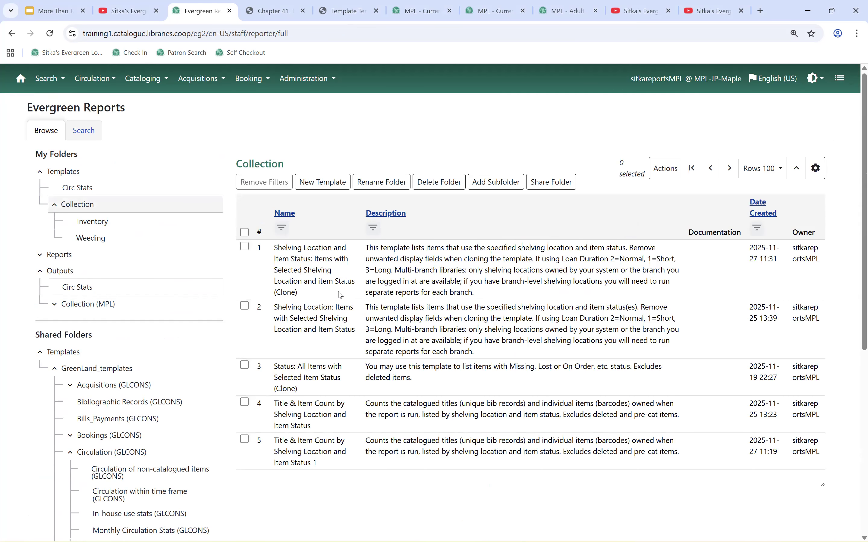
left_click(37, 172)
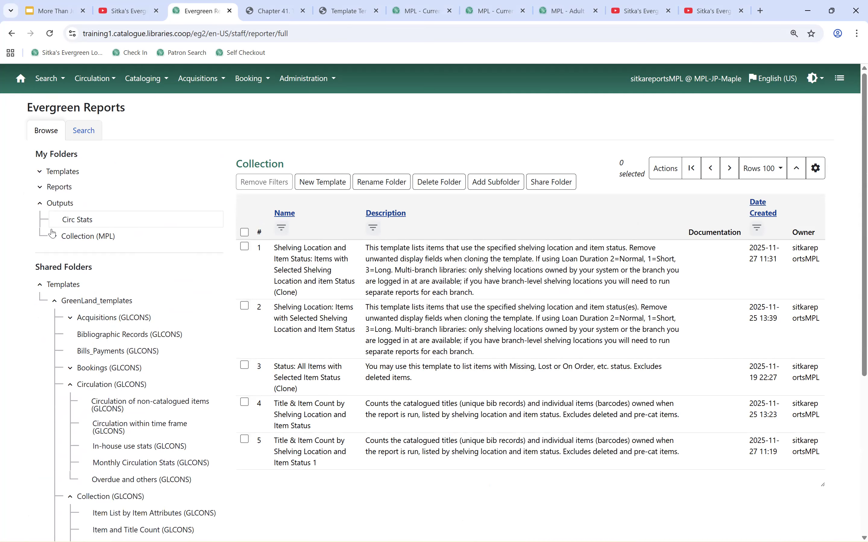
left_click(88, 239)
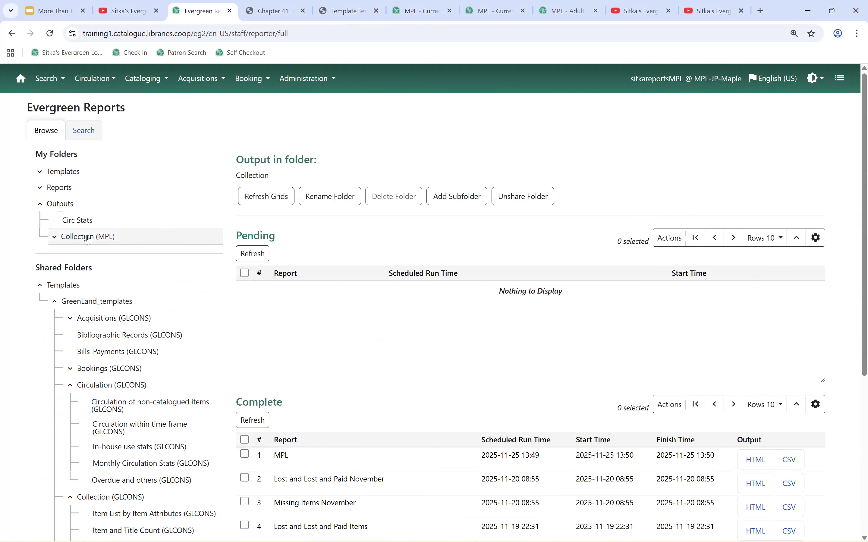
scroll(366, 314, "down", 3)
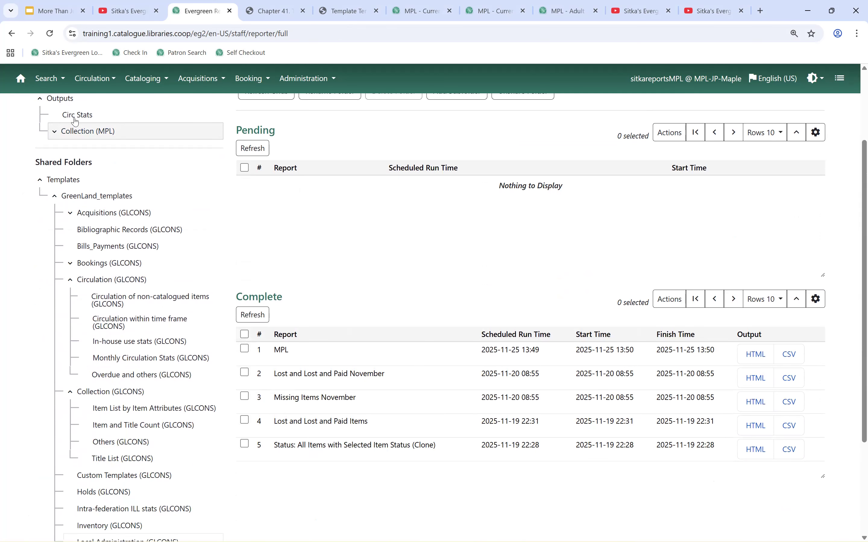
left_click(756, 355)
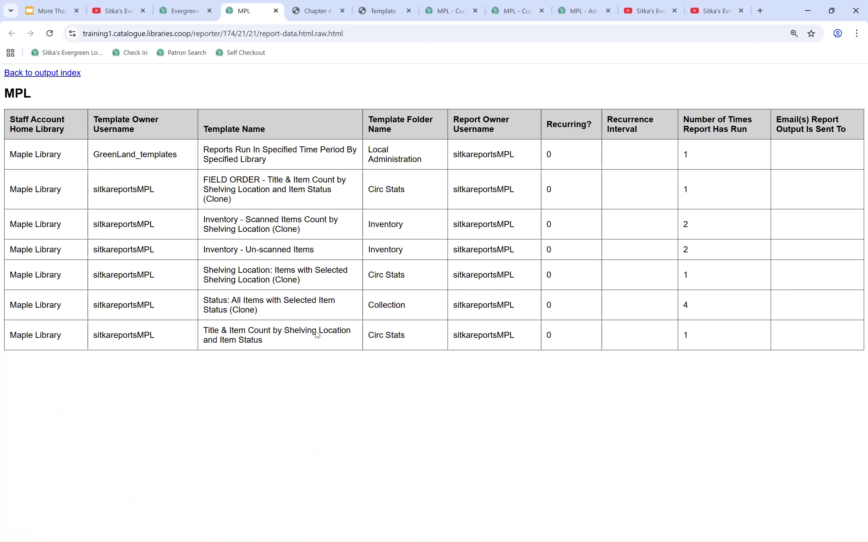